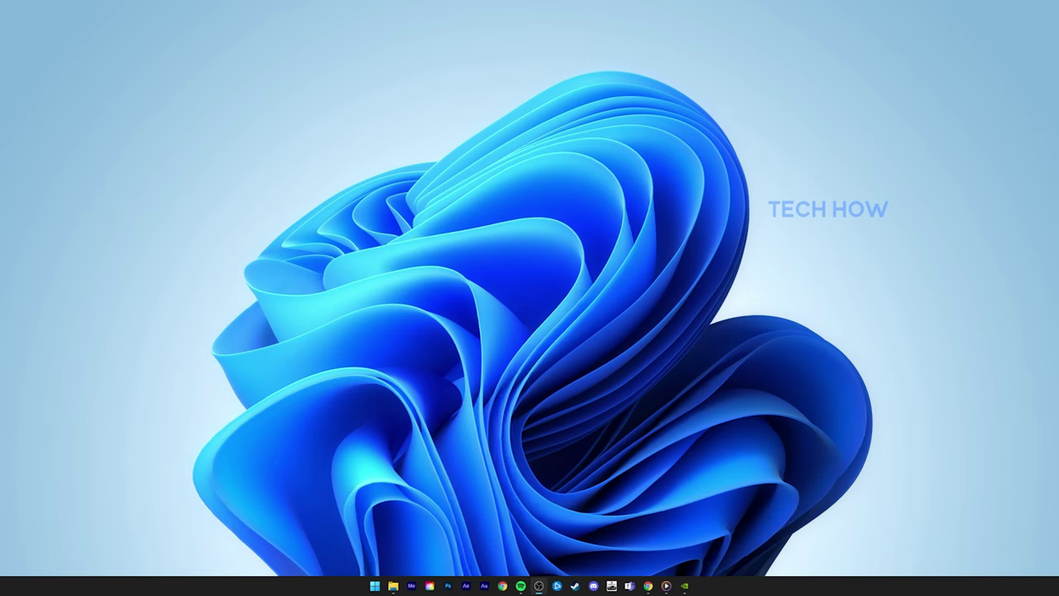
- Launch Settings from Start search and go to System > Notifications
{"action": "key", "text": "super"}
{"action": "type", "text": "settings"}
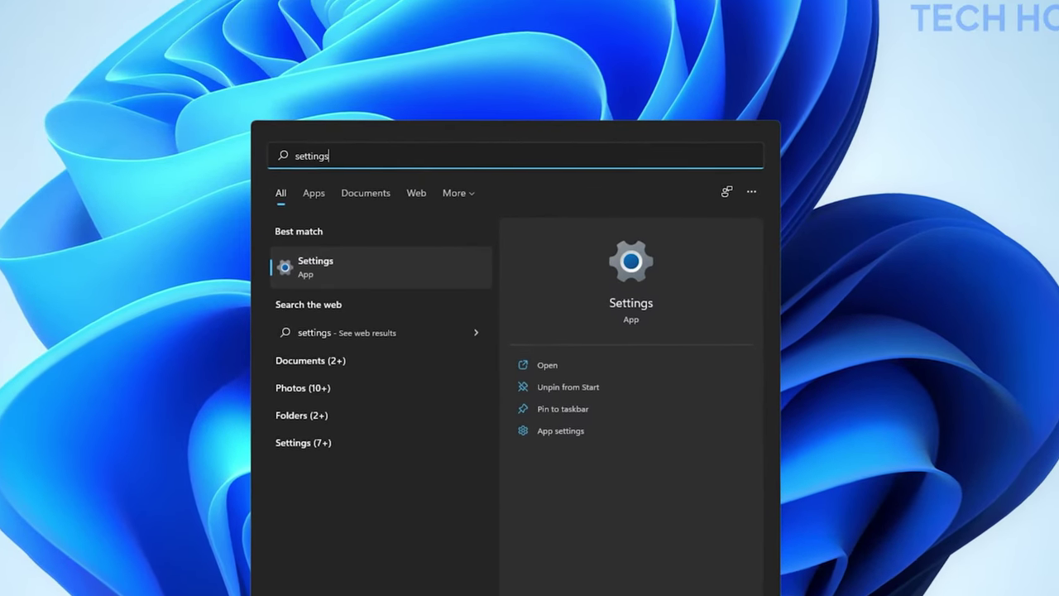
{"action": "key", "text": "Return"}
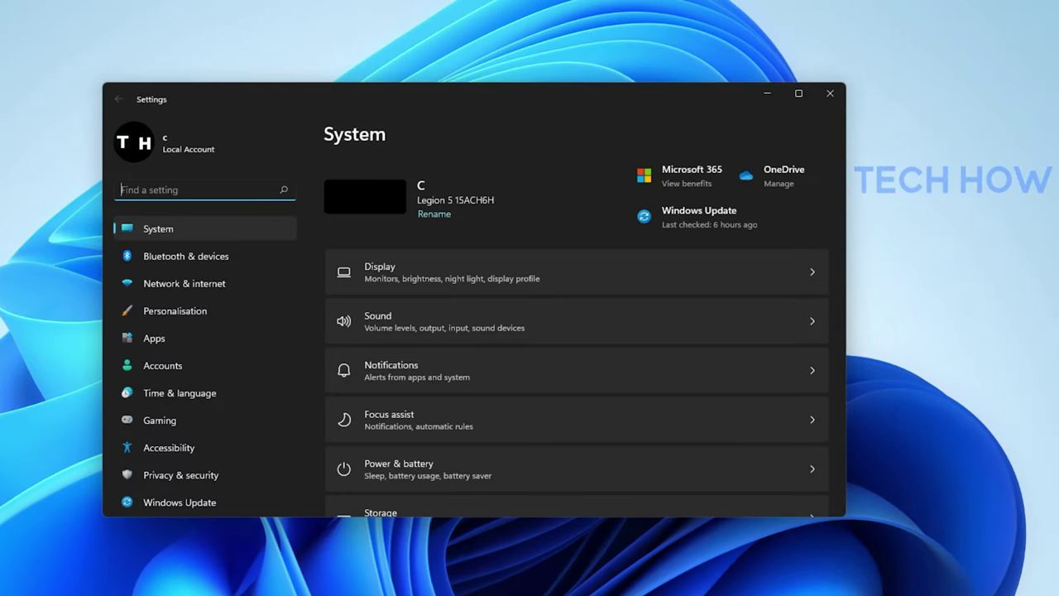
{"action": "left_click", "coordinate": [226, 229]}
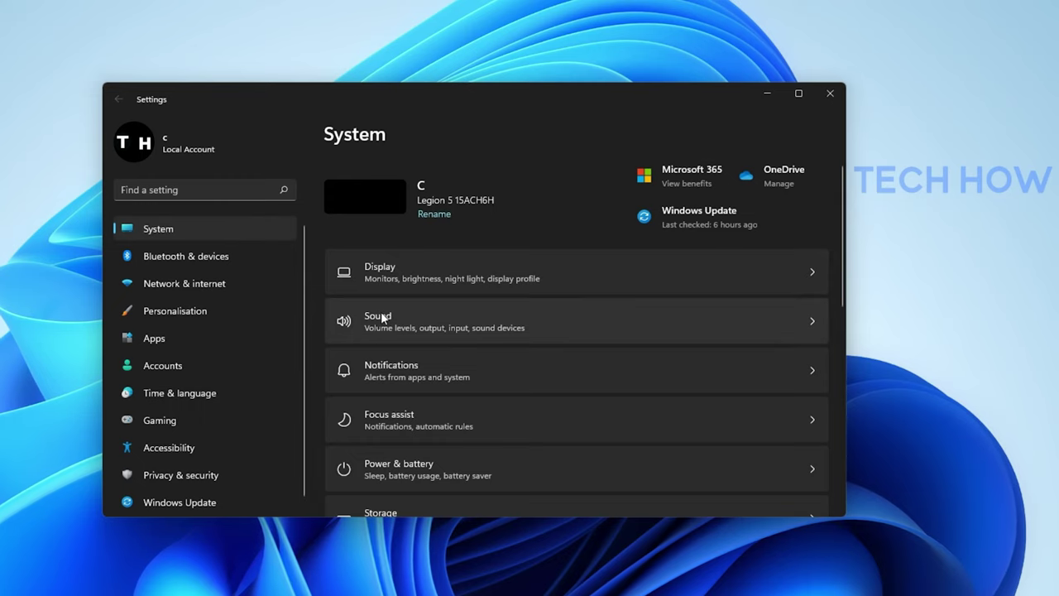
{"action": "left_click", "coordinate": [437, 369]}
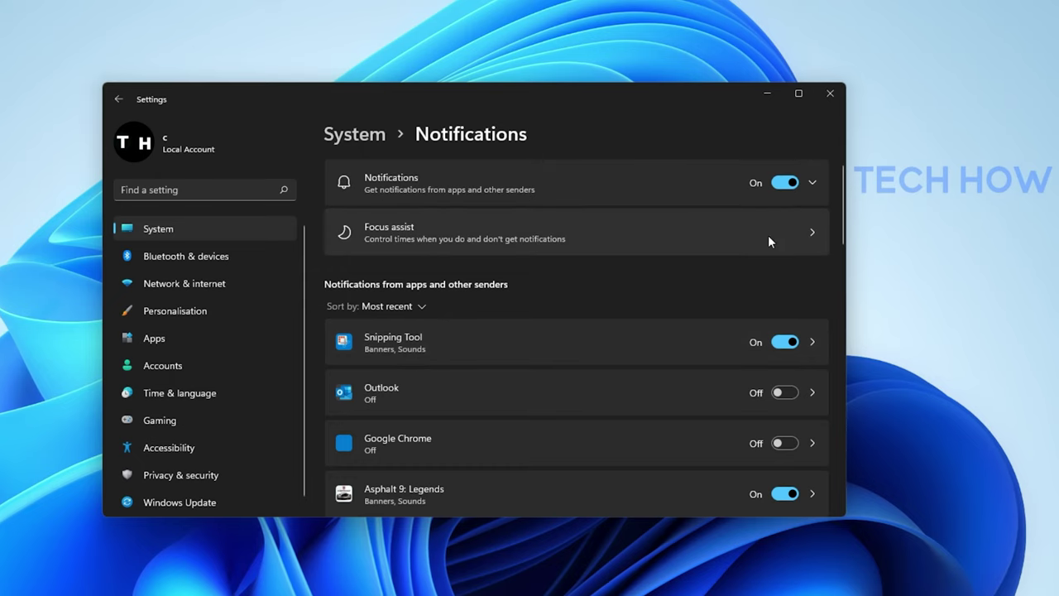
- Switch off Asphalt 9: Legends and Discord notifications, then return to the System page
{"action": "scroll", "coordinate": [840, 199], "scroll_direction": "down", "scroll_amount": 2}
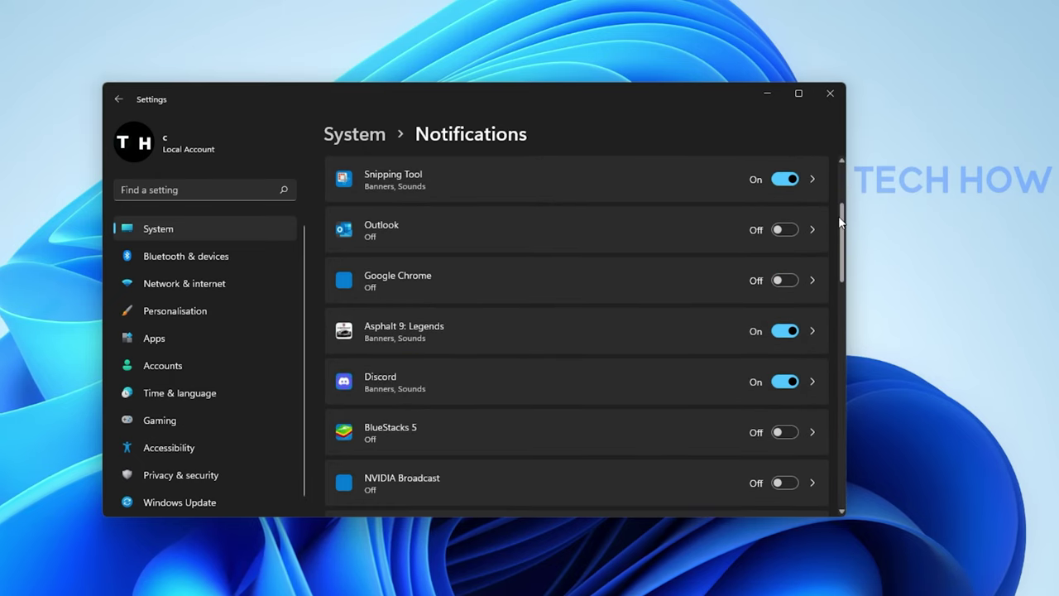
{"action": "scroll", "coordinate": [839, 221], "scroll_direction": "down", "scroll_amount": 2}
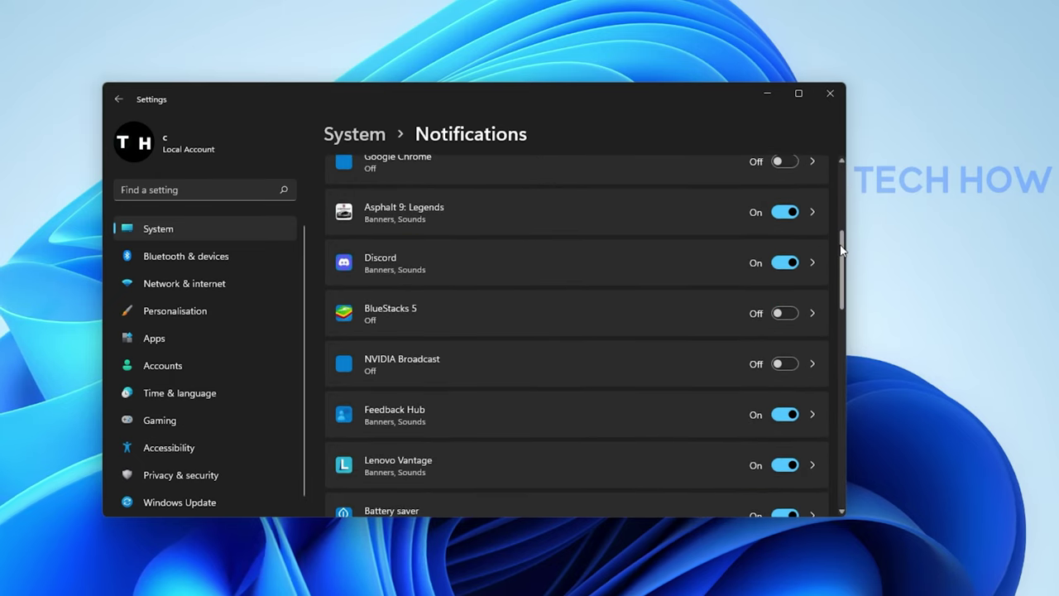
{"action": "left_click", "coordinate": [784, 205]}
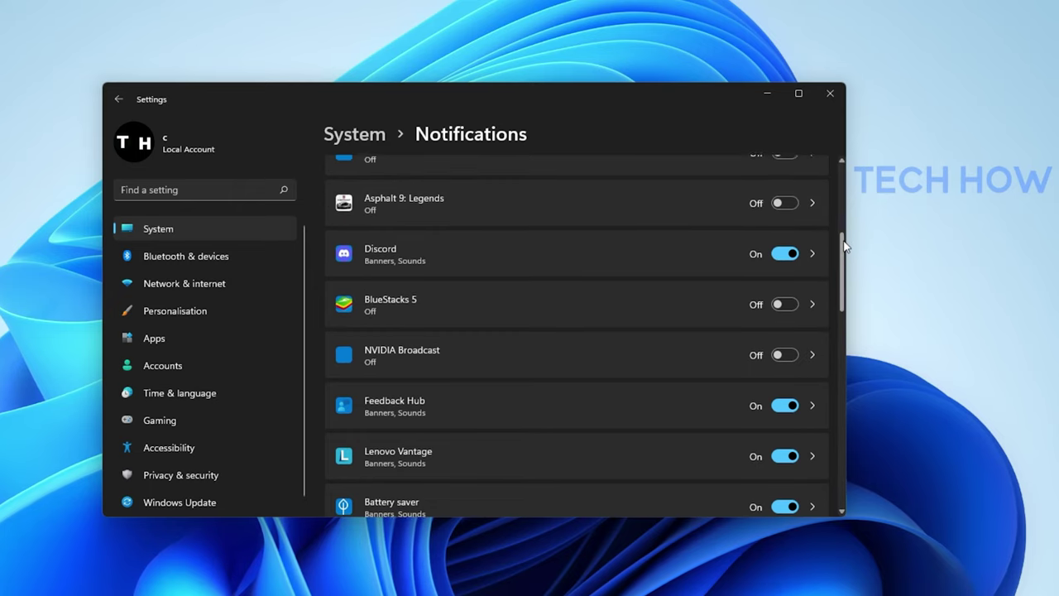
{"action": "scroll", "coordinate": [841, 231], "scroll_direction": "down", "scroll_amount": 1}
{"action": "left_click", "coordinate": [791, 244]}
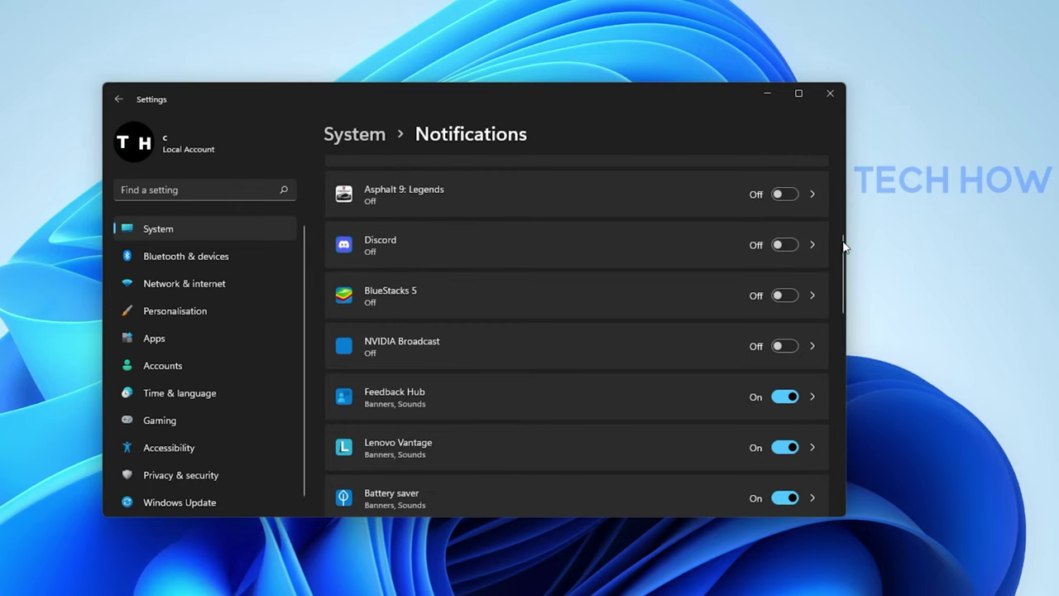
{"action": "scroll", "coordinate": [846, 257], "scroll_direction": "down", "scroll_amount": 1}
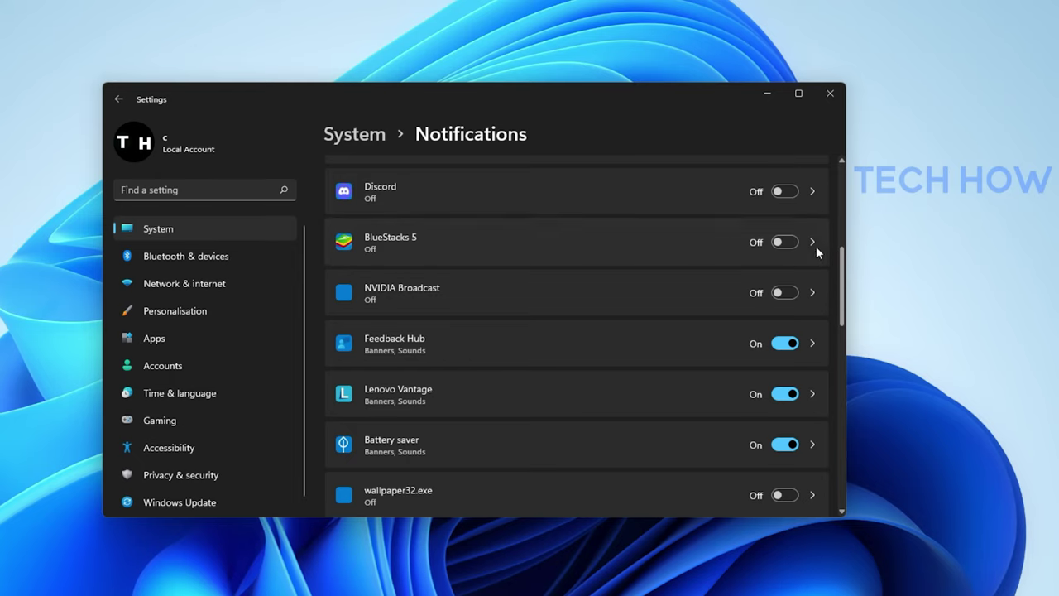
{"action": "left_click", "coordinate": [212, 224]}
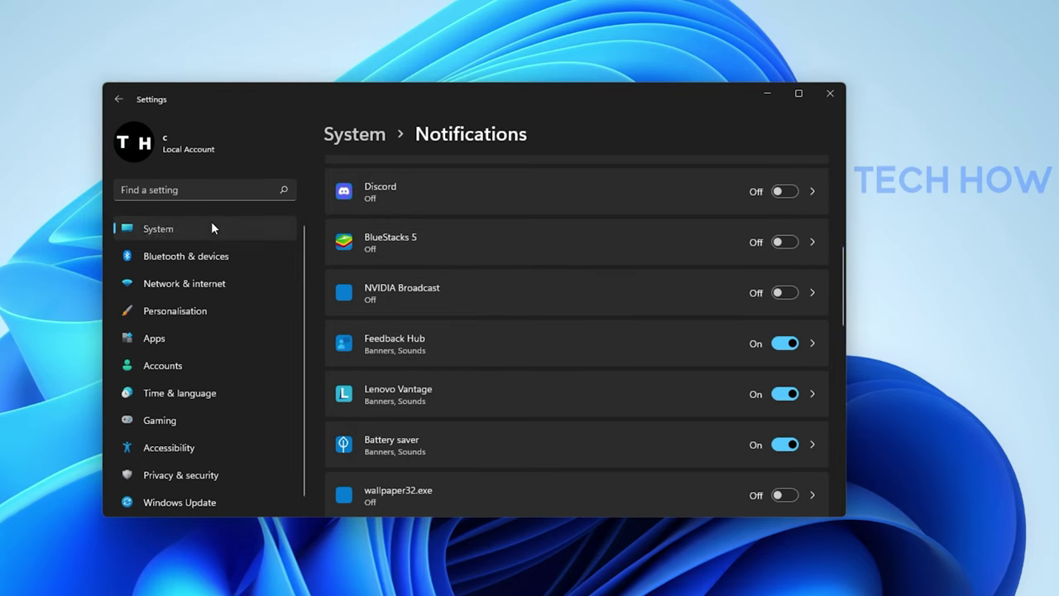
- On the Power & battery page, choose Best performance from the Power mode list
{"action": "scroll", "coordinate": [364, 356], "scroll_direction": "down", "scroll_amount": 1}
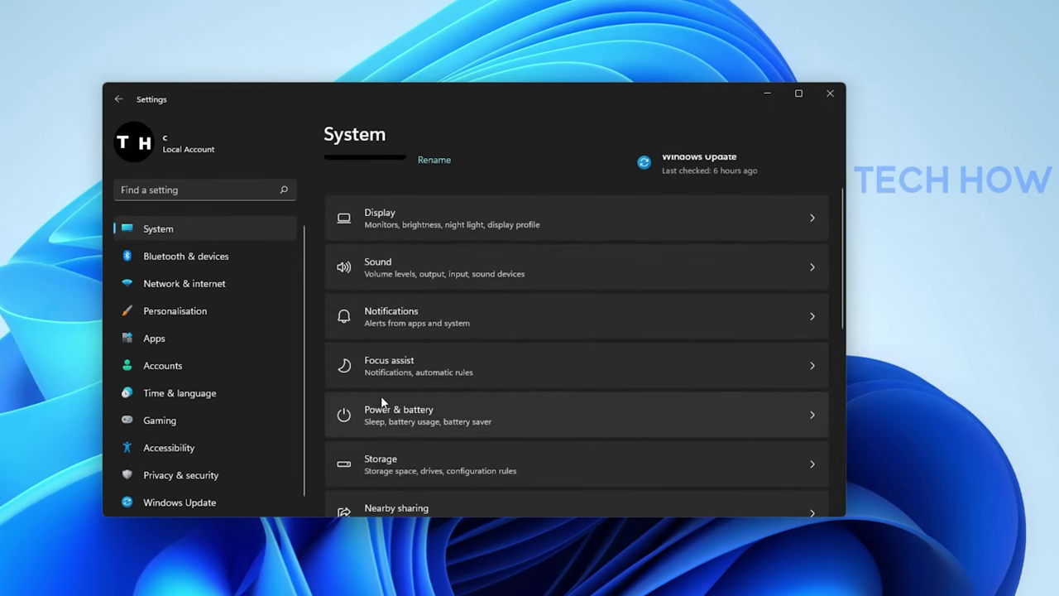
{"action": "left_click", "coordinate": [380, 405]}
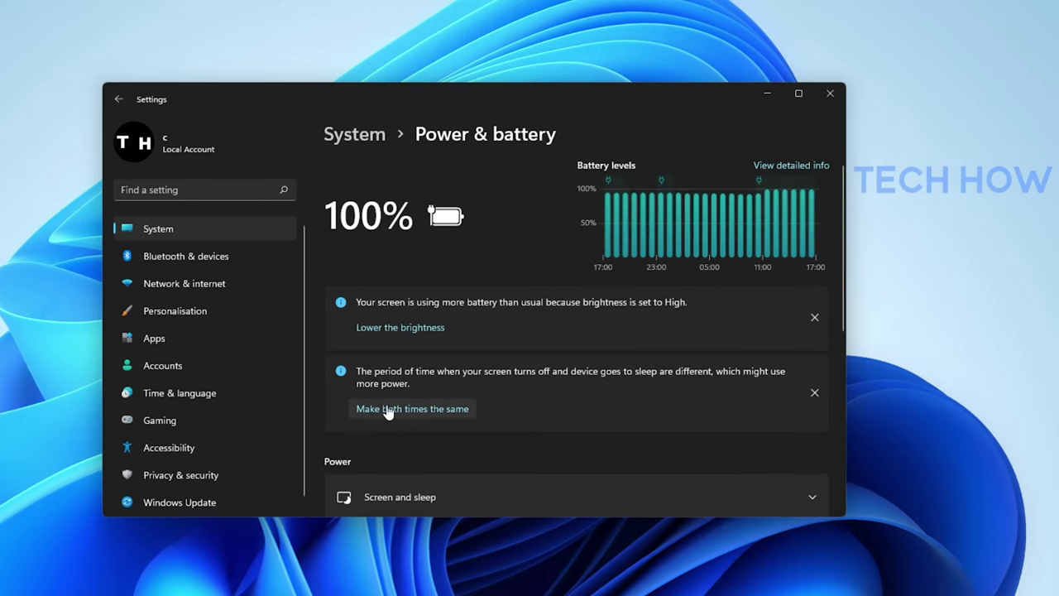
{"action": "scroll", "coordinate": [639, 402], "scroll_direction": "down", "scroll_amount": 4}
{"action": "left_click", "coordinate": [774, 383]}
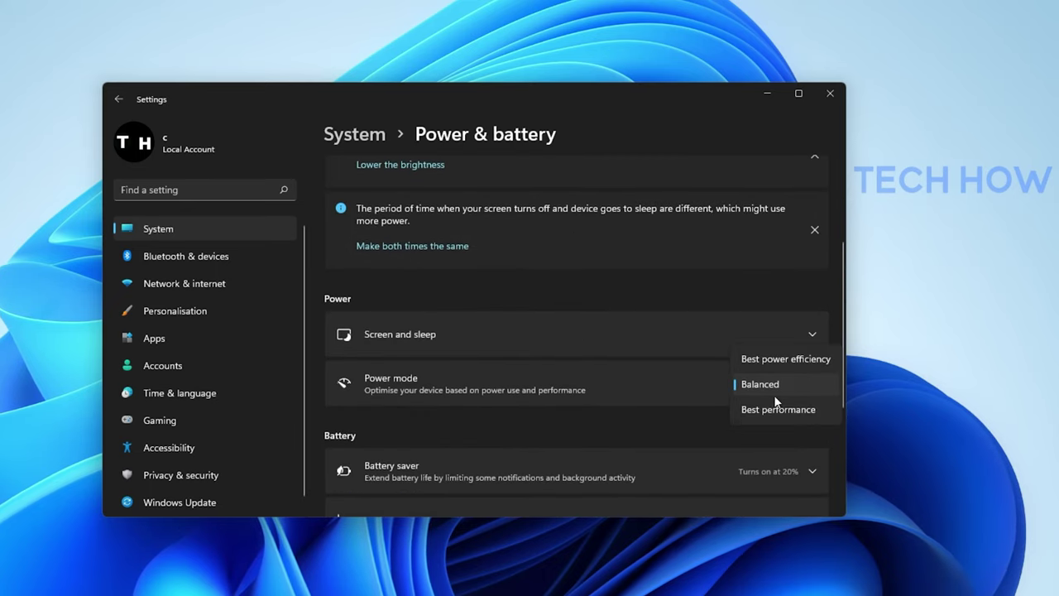
{"action": "left_click", "coordinate": [773, 409]}
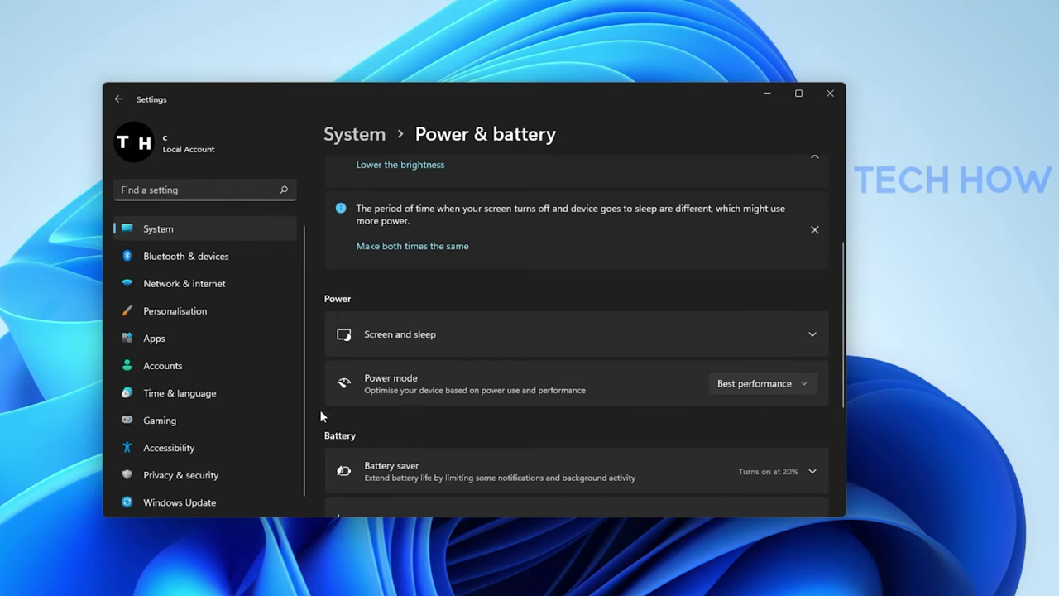
- Browse the Apps > Startup list of launch-at-startup apps, then go back to Apps
{"action": "left_click", "coordinate": [225, 344]}
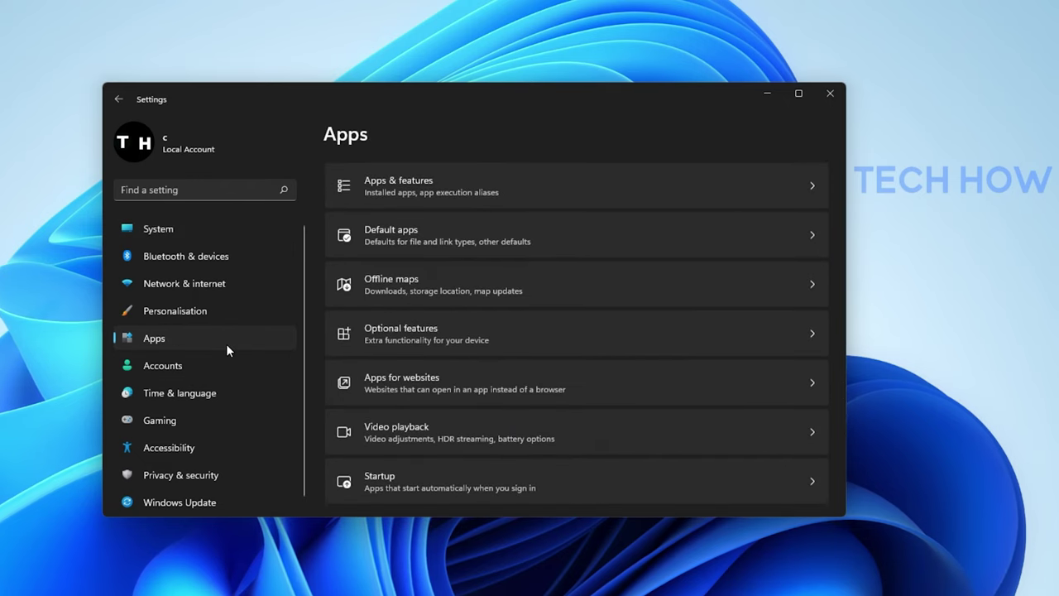
{"action": "left_click", "coordinate": [407, 468]}
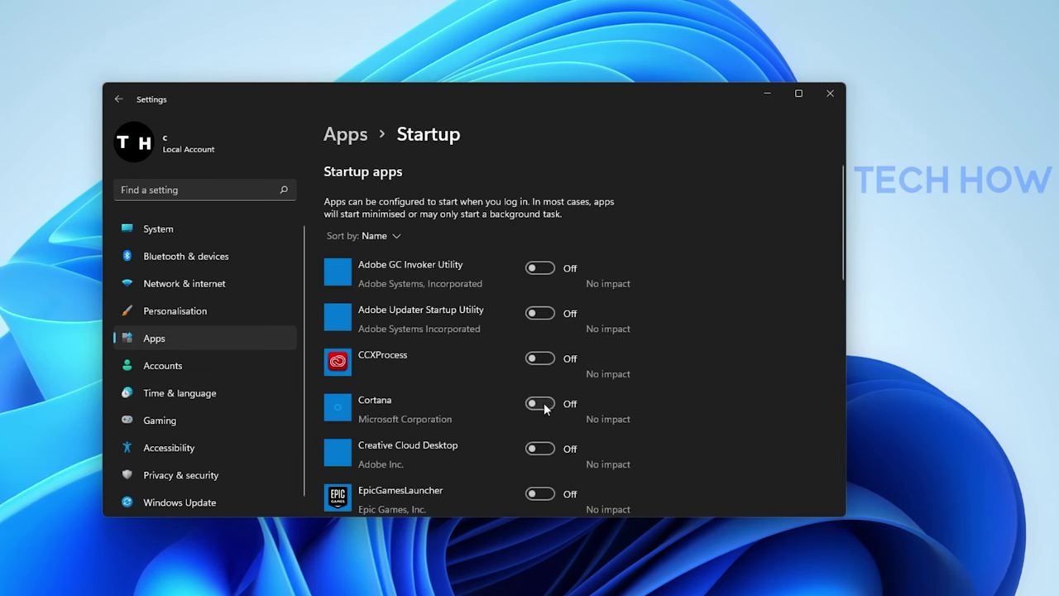
{"action": "scroll", "coordinate": [678, 355], "scroll_direction": "down", "scroll_amount": 5}
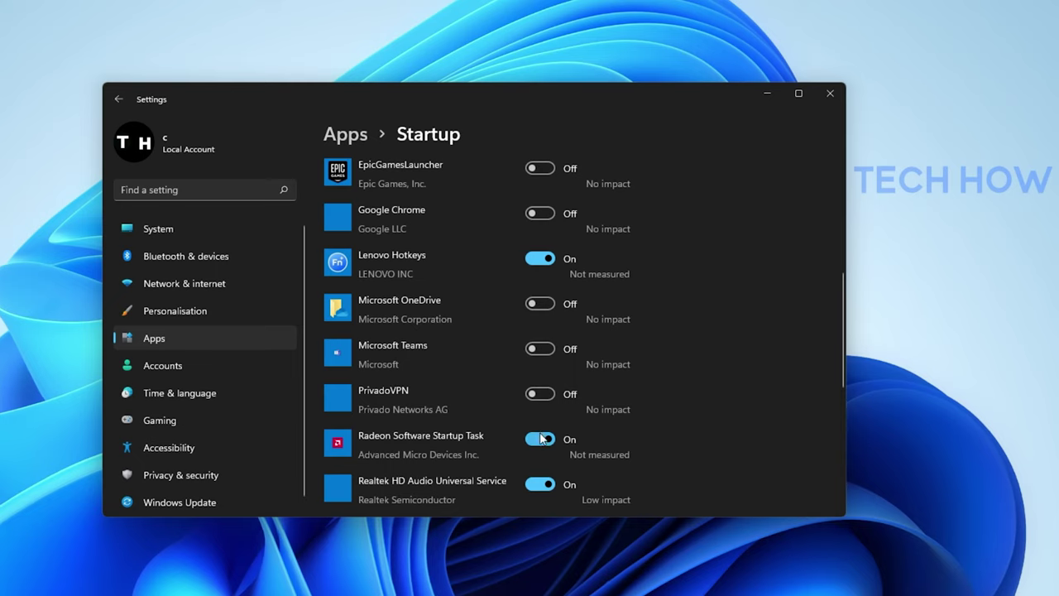
{"action": "scroll", "coordinate": [717, 418], "scroll_direction": "down", "scroll_amount": 4}
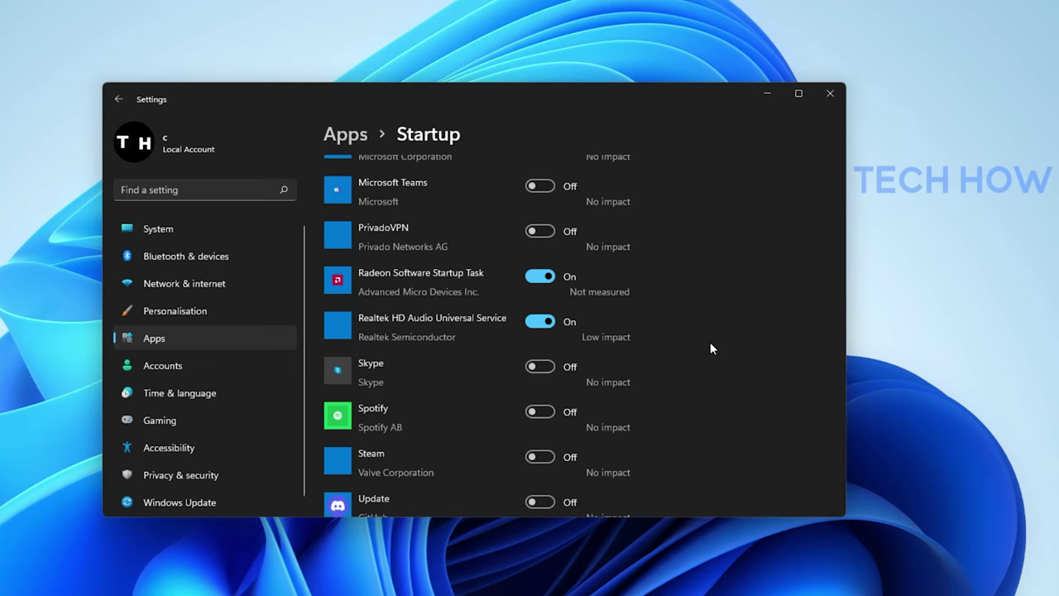
{"action": "key", "text": "alt+Left"}
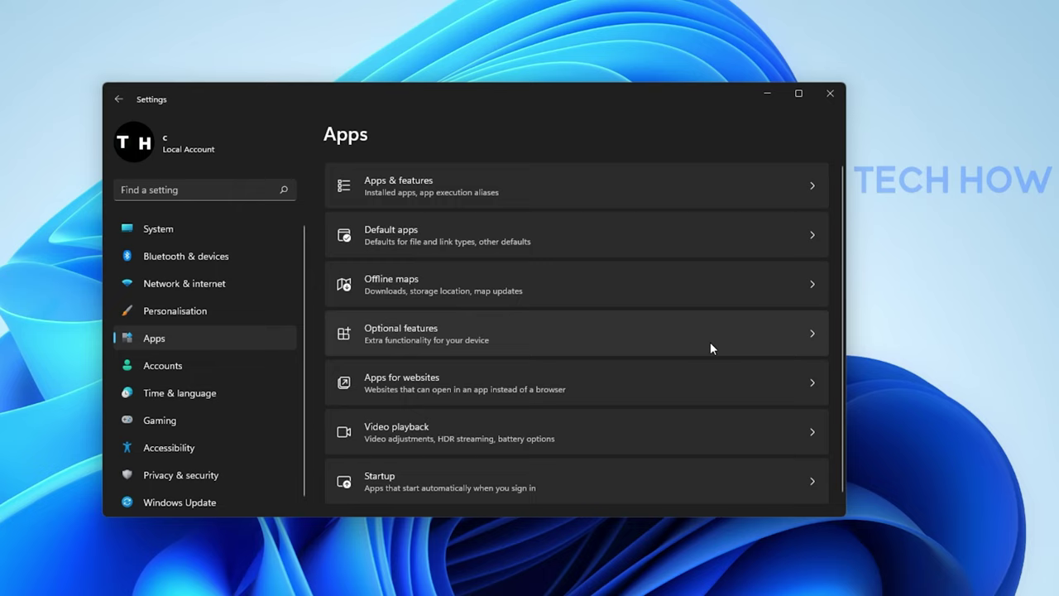
- Check that Gaming > Game Mode is On, then close the Settings window
{"action": "left_click", "coordinate": [197, 415]}
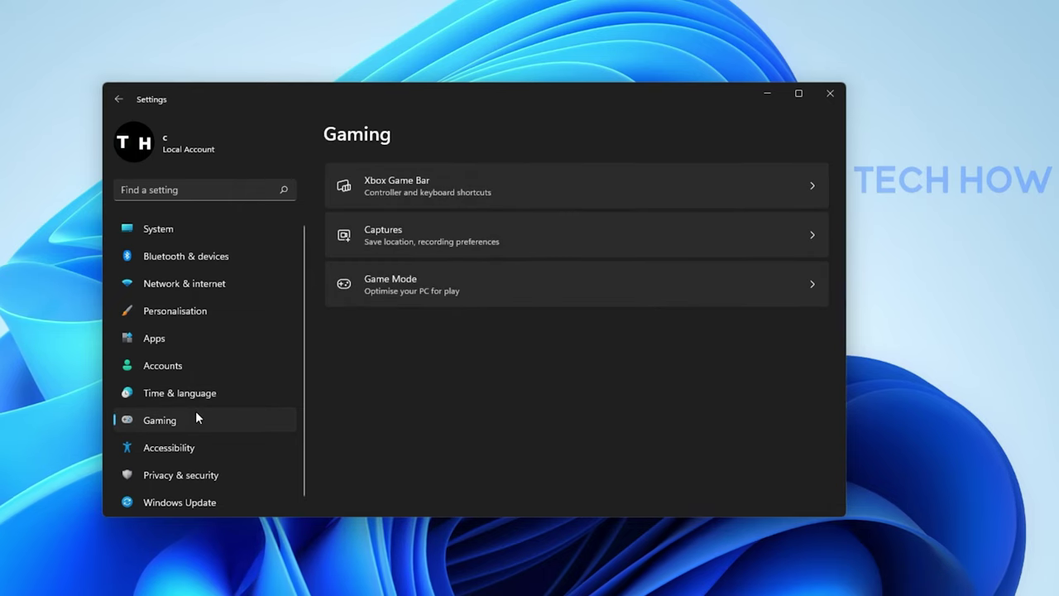
{"action": "left_click", "coordinate": [463, 288]}
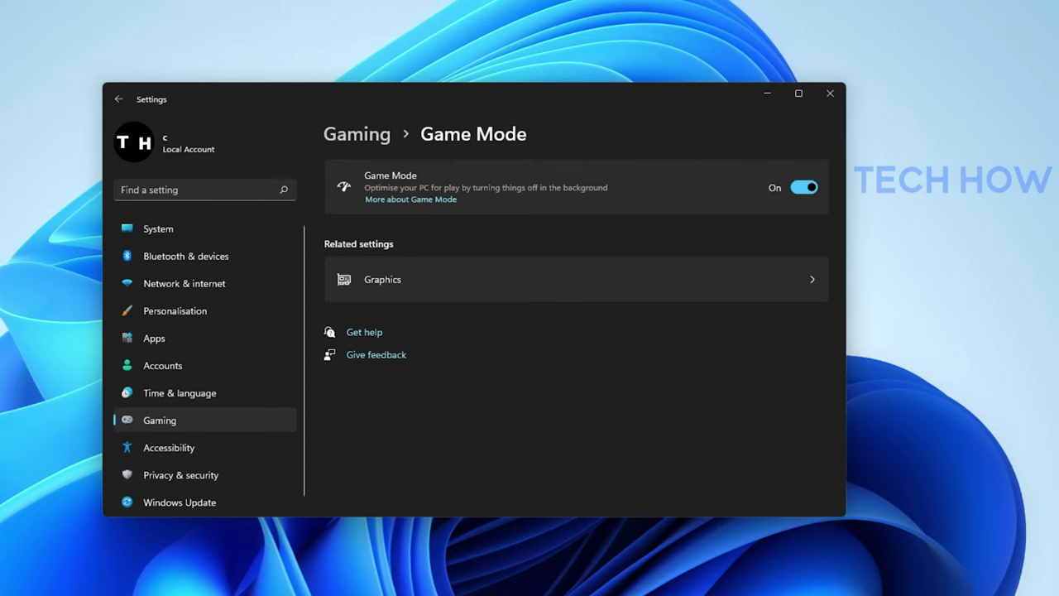
{"action": "left_click", "coordinate": [829, 98]}
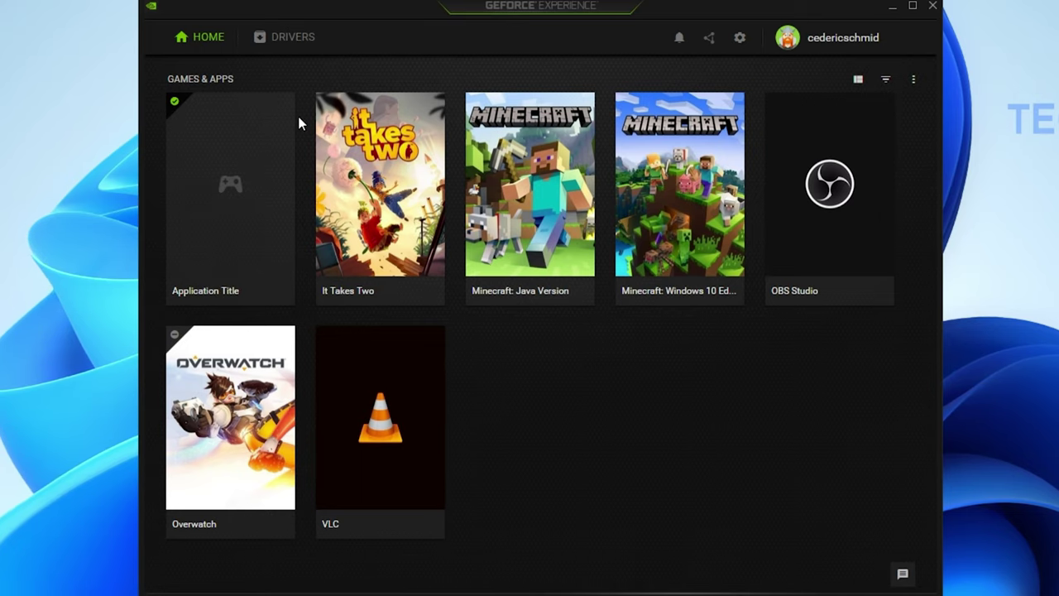
- View the Drivers tab, expanding and collapsing the Game Ready Driver 511.79 release notes
{"action": "left_click", "coordinate": [282, 48]}
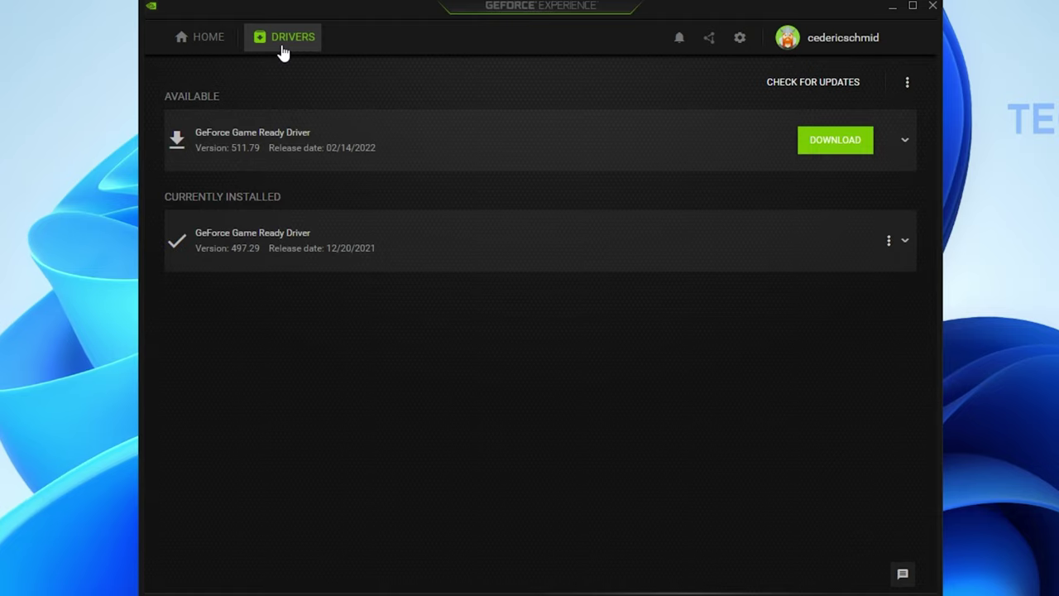
{"action": "left_click", "coordinate": [905, 142]}
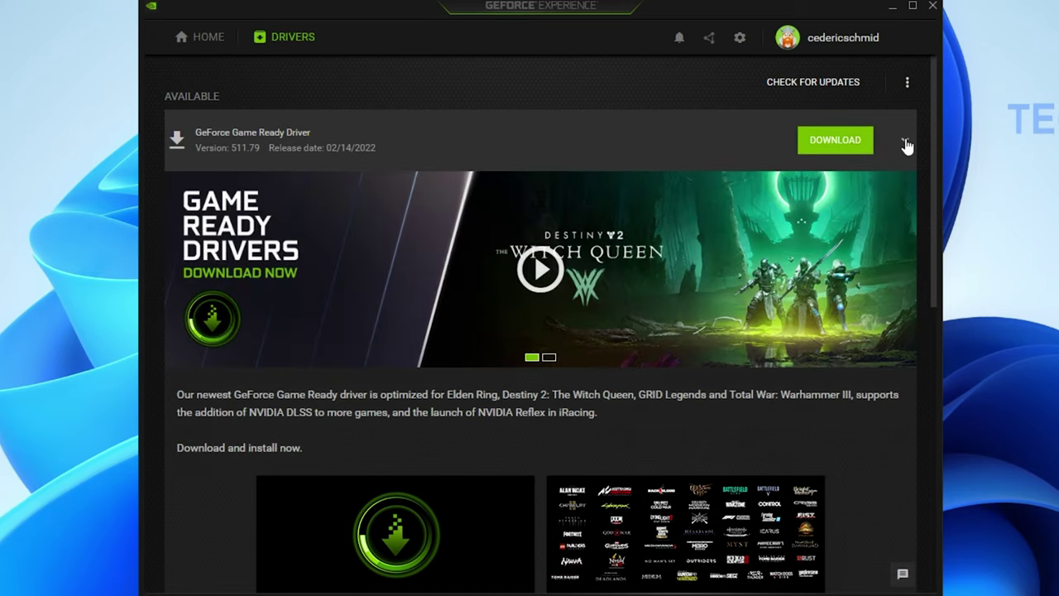
{"action": "left_click", "coordinate": [866, 164]}
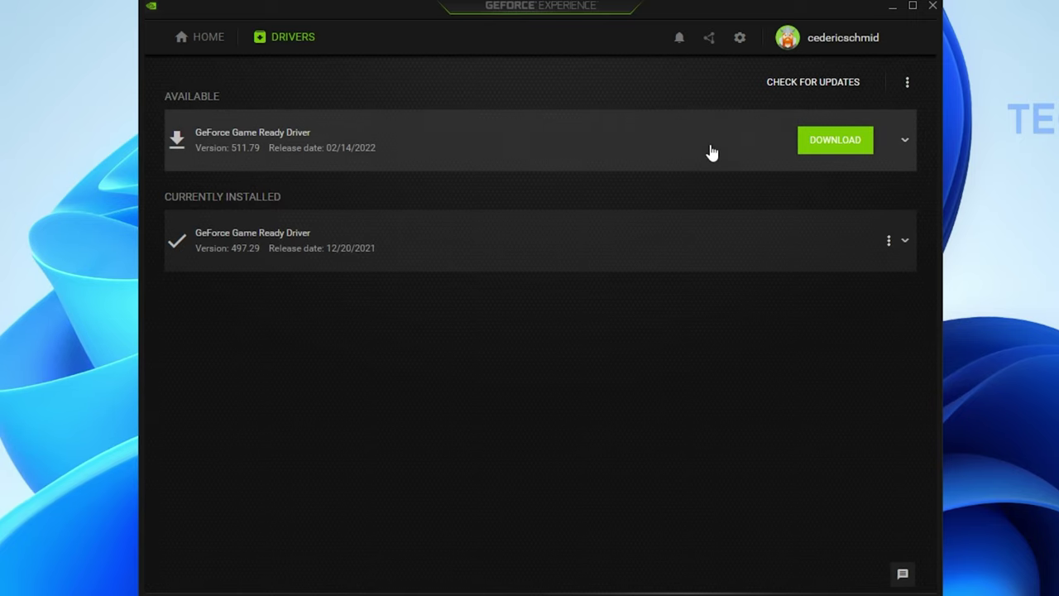
- Open GeForce Experience settings and scroll down the General page toward Image Scaling
{"action": "left_click", "coordinate": [740, 39]}
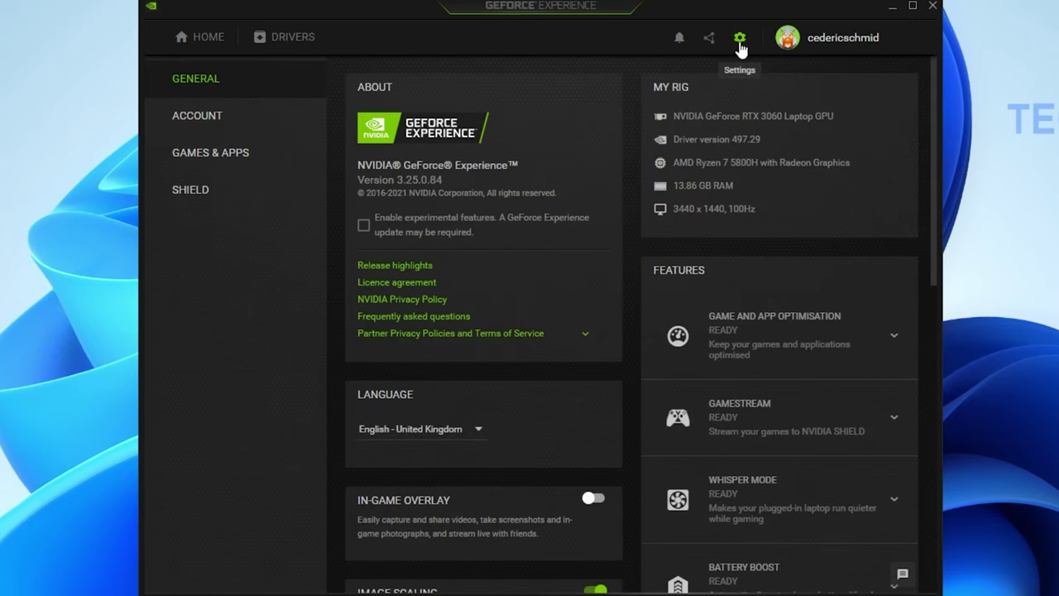
{"action": "scroll", "coordinate": [627, 82], "scroll_direction": "down", "scroll_amount": 5}
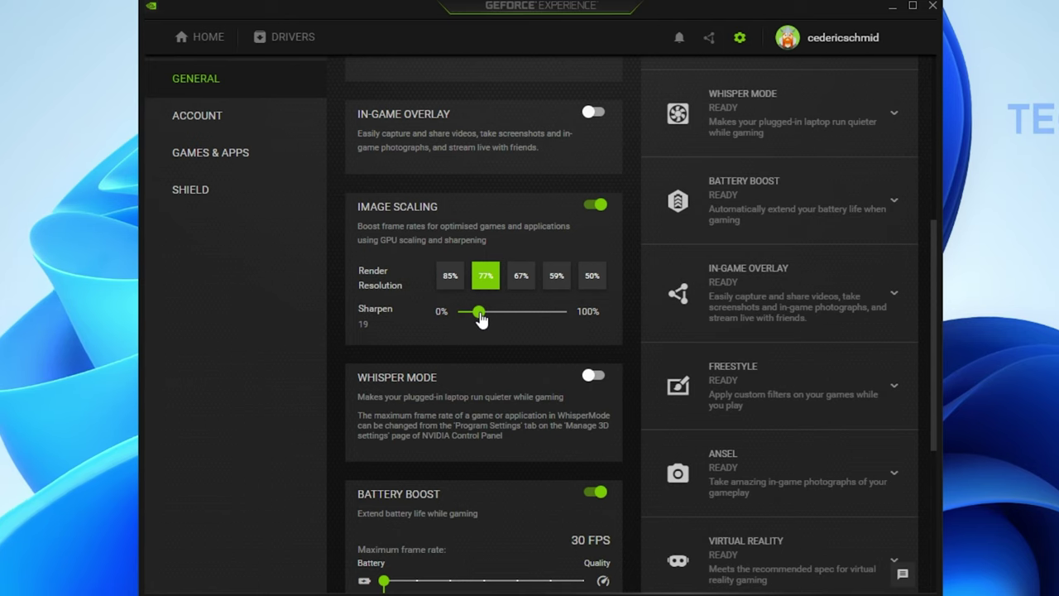
- Close GeForce Experience, launch AMD Radeon Software, review System details, then return to Graphics
{"action": "left_click", "coordinate": [931, 6]}
{"action": "key", "text": "super"}
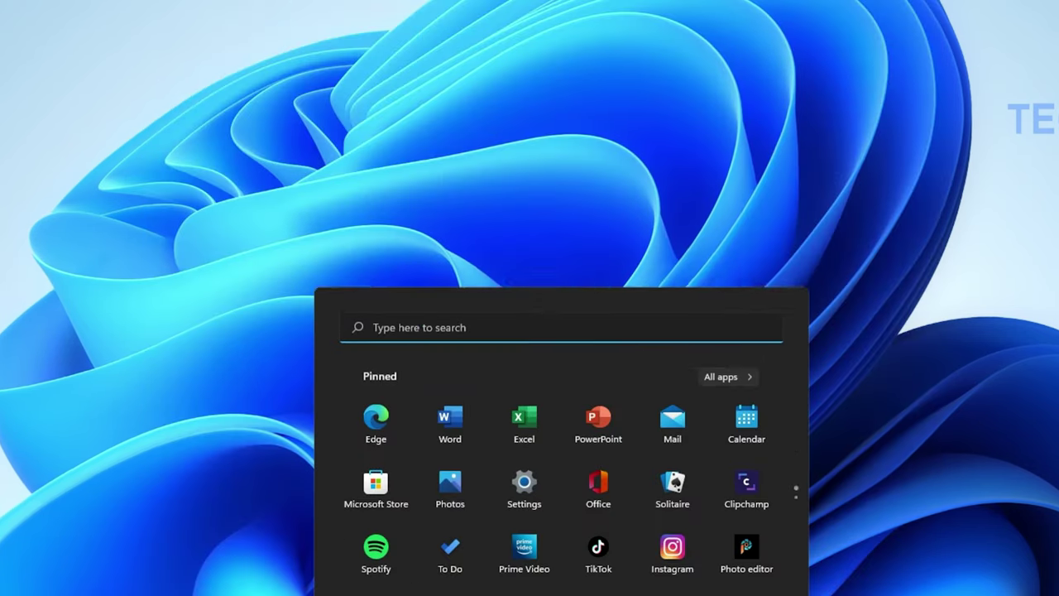
{"action": "type", "text": "amd"}
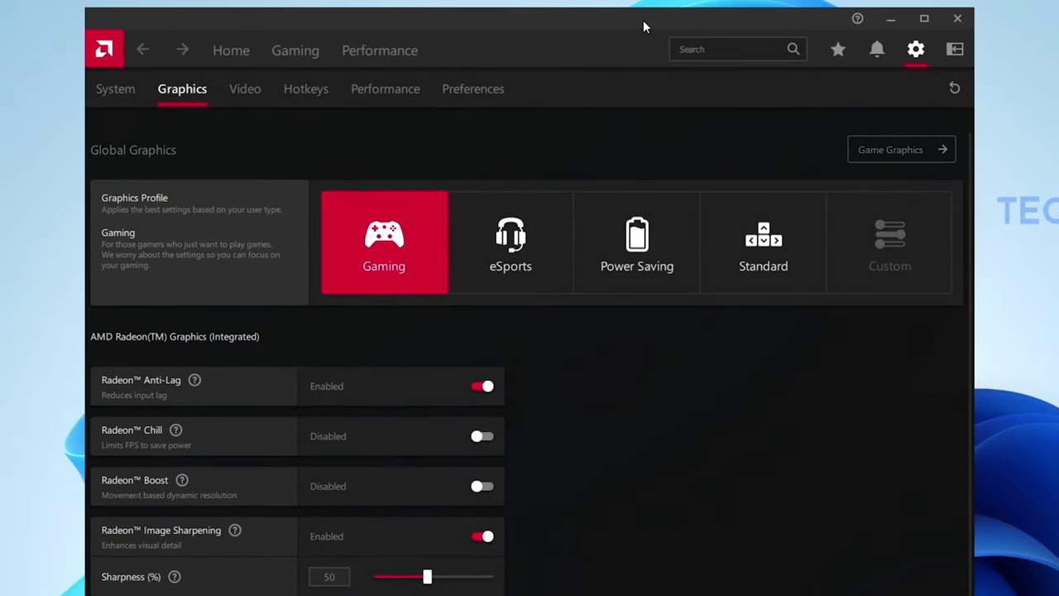
{"action": "left_click", "coordinate": [915, 51]}
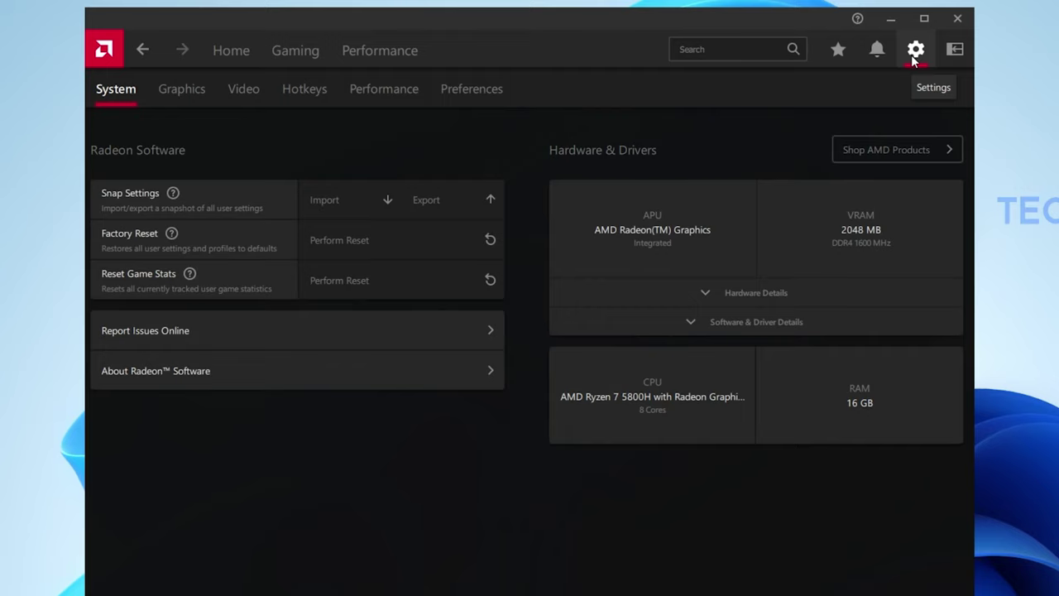
{"action": "left_click", "coordinate": [209, 88]}
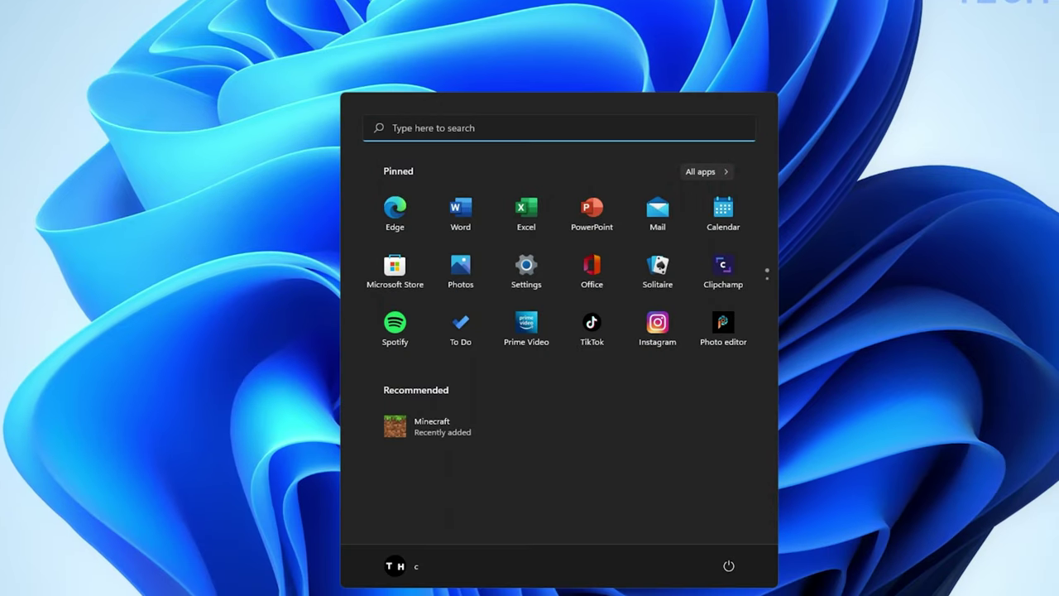
- Open Task Manager and inspect memory-heavy processes such as NVIDIA Container, OBS Studio and Google Chrome
{"action": "type", "text": "task Manager"}
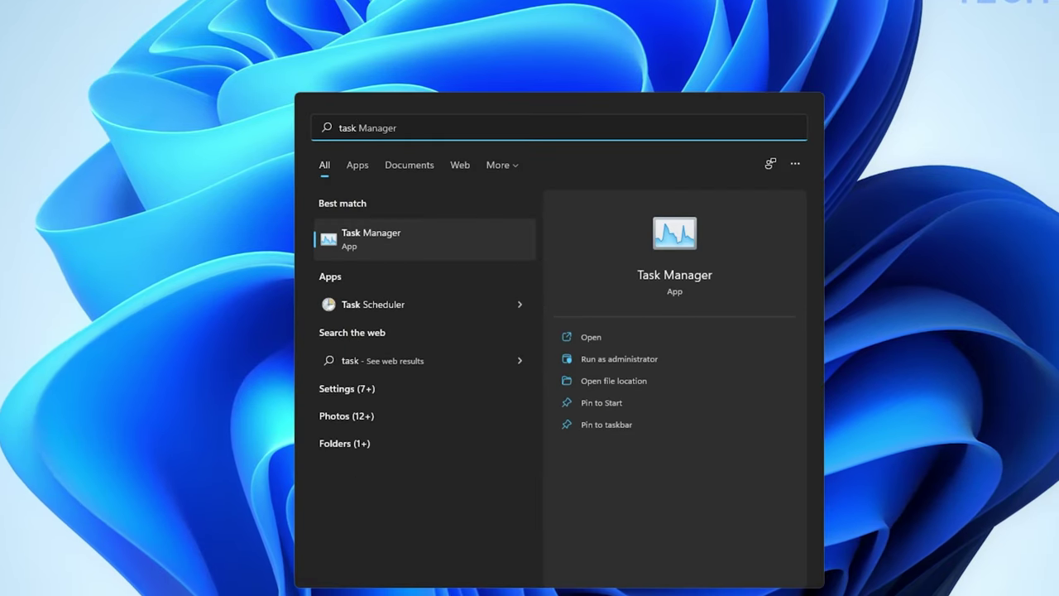
{"action": "key", "text": "Return"}
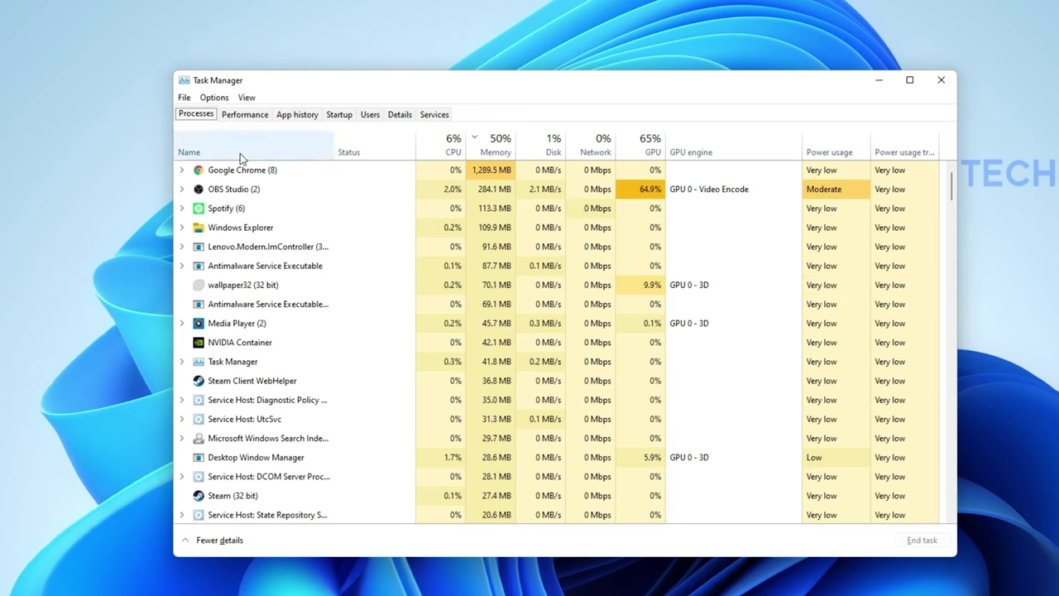
{"action": "left_click", "coordinate": [361, 340]}
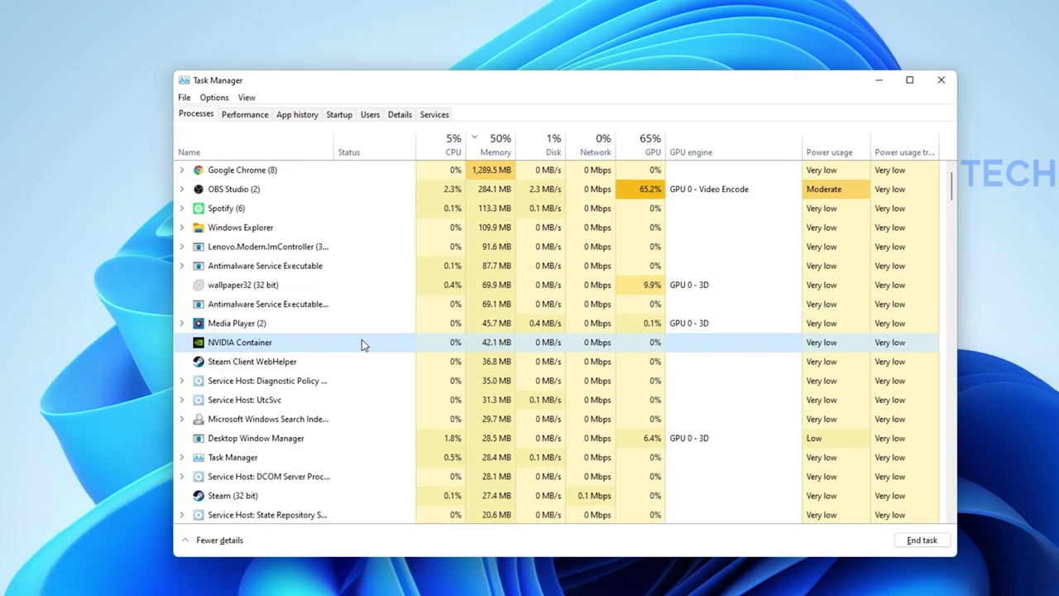
{"action": "right_click", "coordinate": [370, 192]}
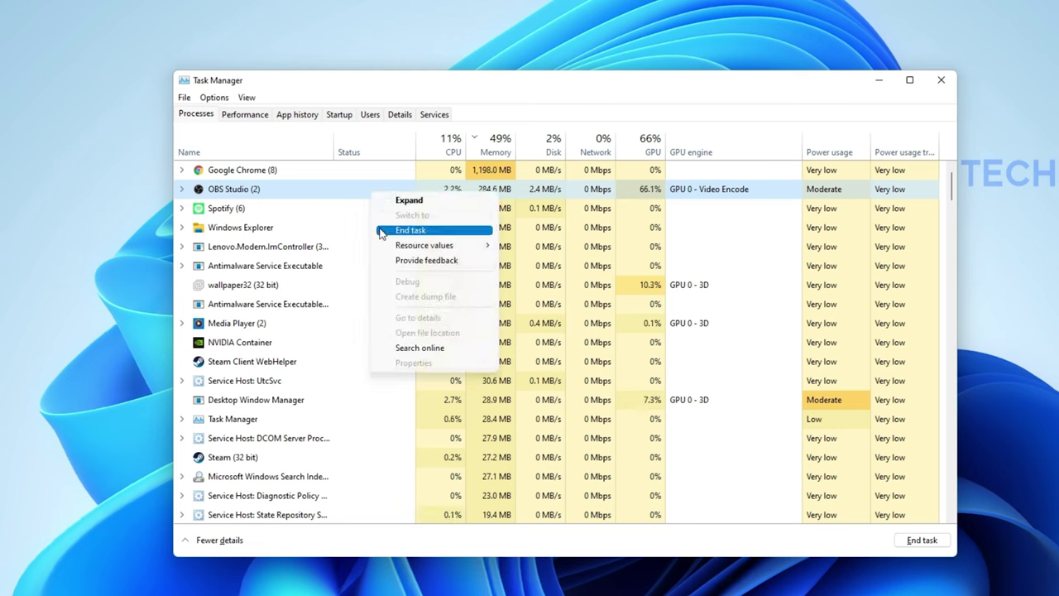
{"action": "left_click", "coordinate": [348, 182]}
{"action": "right_click", "coordinate": [359, 175]}
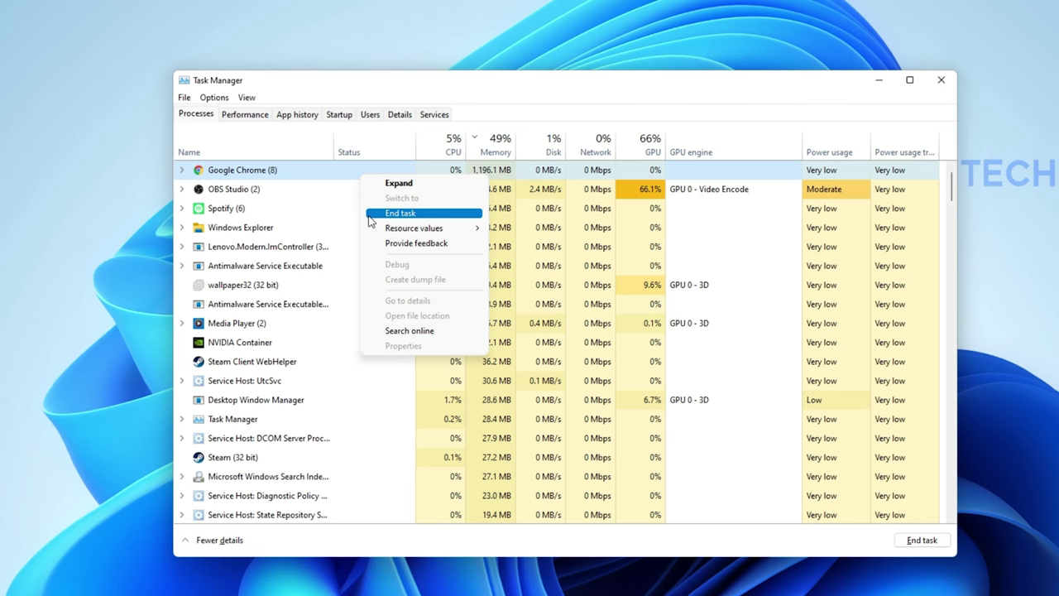
{"action": "left_click", "coordinate": [335, 174]}
{"action": "scroll", "coordinate": [347, 235], "scroll_direction": "down", "scroll_amount": 15}
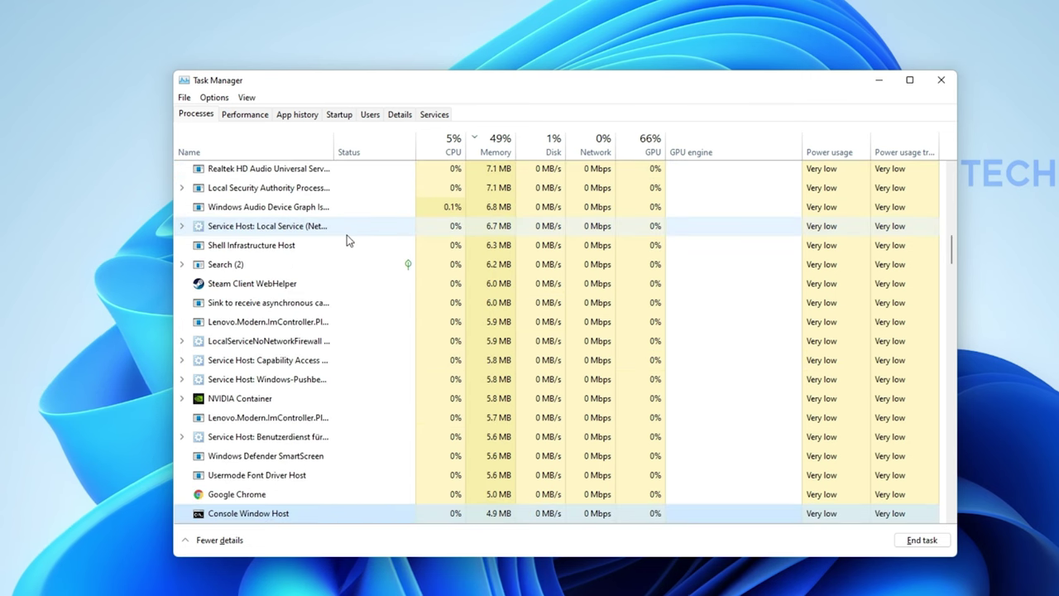
{"action": "scroll", "coordinate": [347, 235], "scroll_direction": "down", "scroll_amount": 15}
{"action": "scroll", "coordinate": [347, 236], "scroll_direction": "down", "scroll_amount": 1}
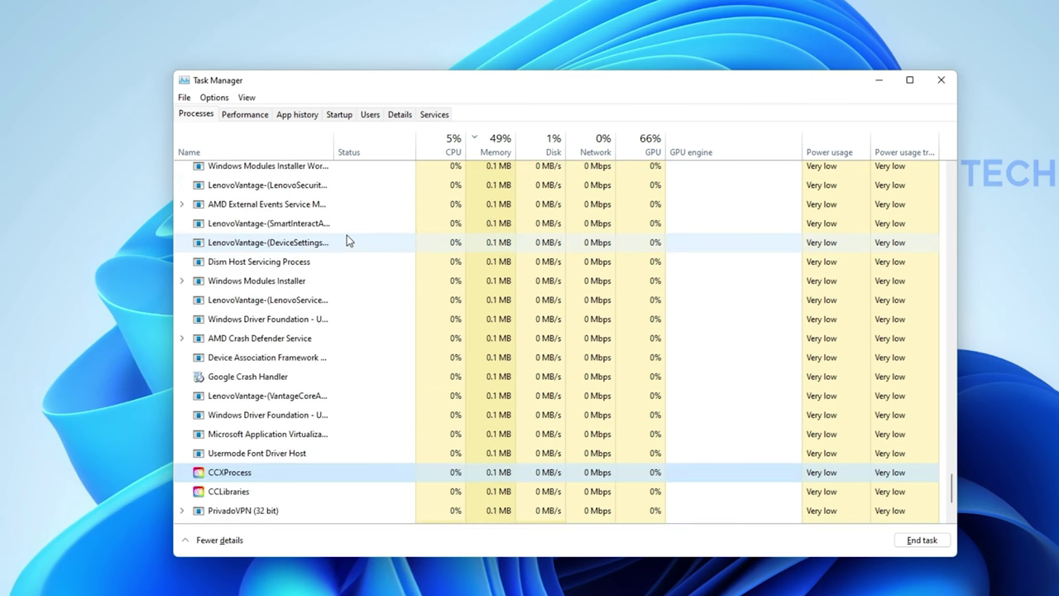
{"action": "scroll", "coordinate": [345, 232], "scroll_direction": "up", "scroll_amount": 3}
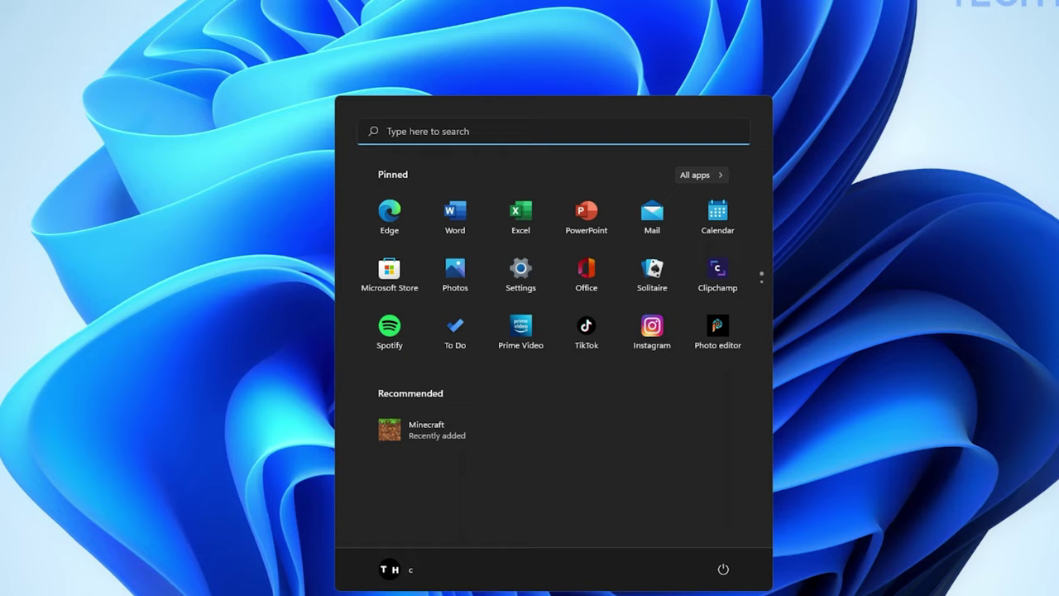
- Launch Lenovo Vantage and check Thermal Mode, leaving it on Balance
{"action": "type", "text": "vantage"}
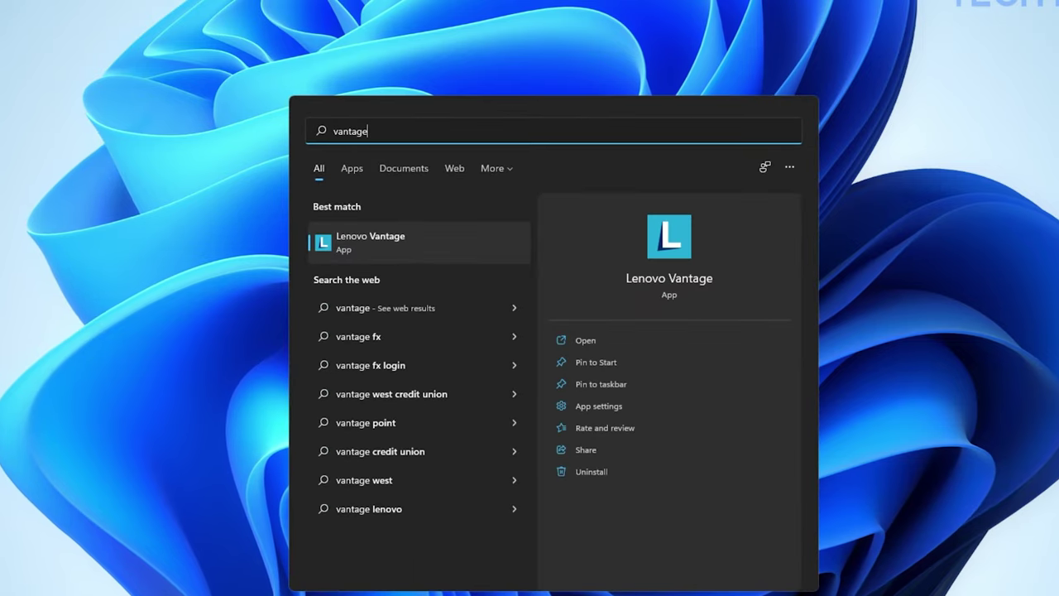
{"action": "key", "text": "Return"}
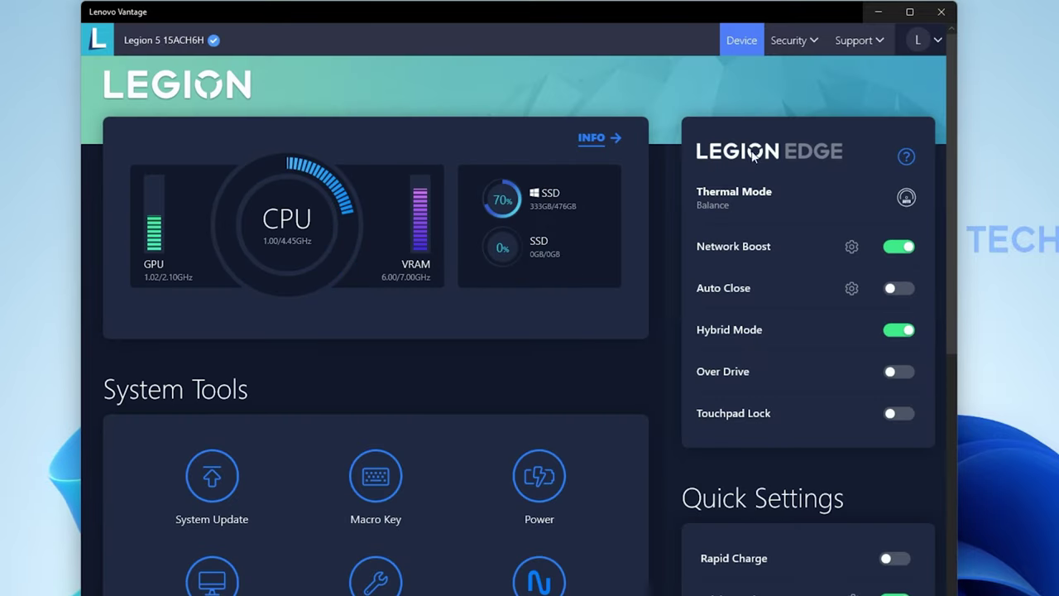
{"action": "left_click", "coordinate": [905, 199]}
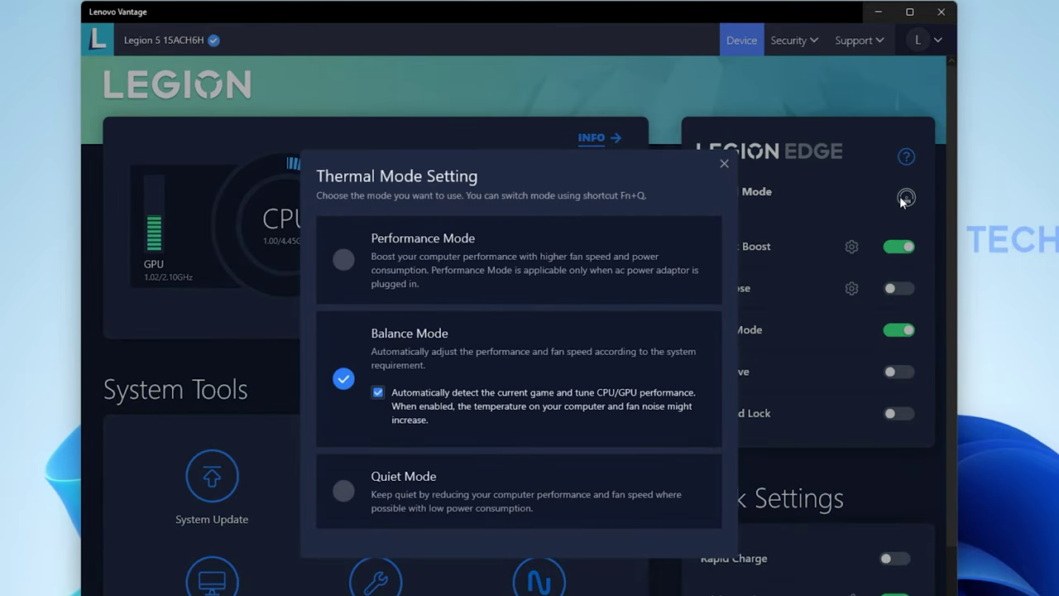
{"action": "left_click", "coordinate": [724, 163]}
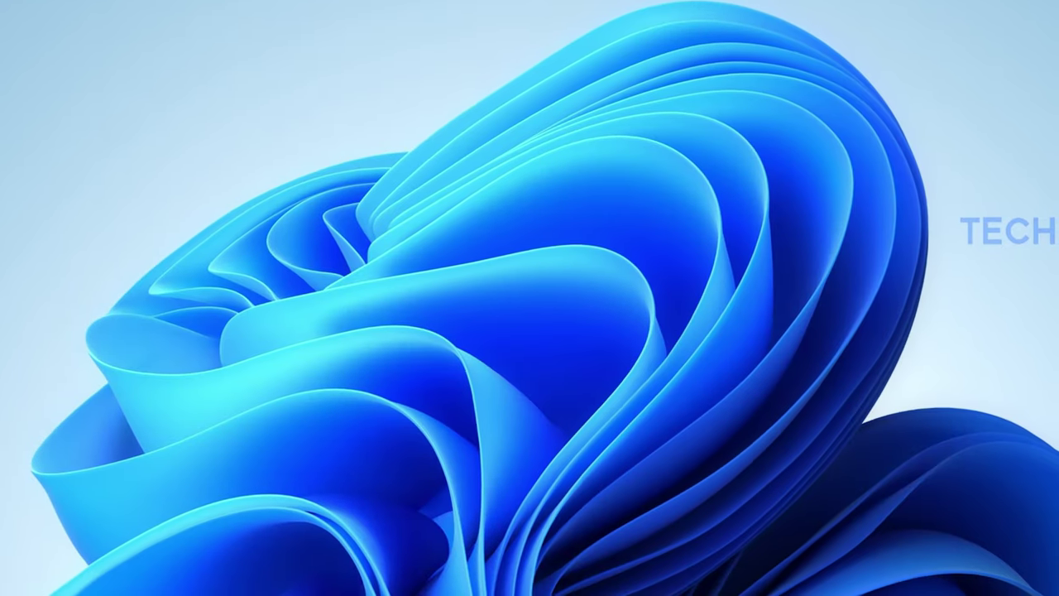
- Open the %temp% folder and permanently delete all its items, skipping the admin-protected folder
{"action": "key", "text": "super"}
{"action": "type", "text": "%temp%"}
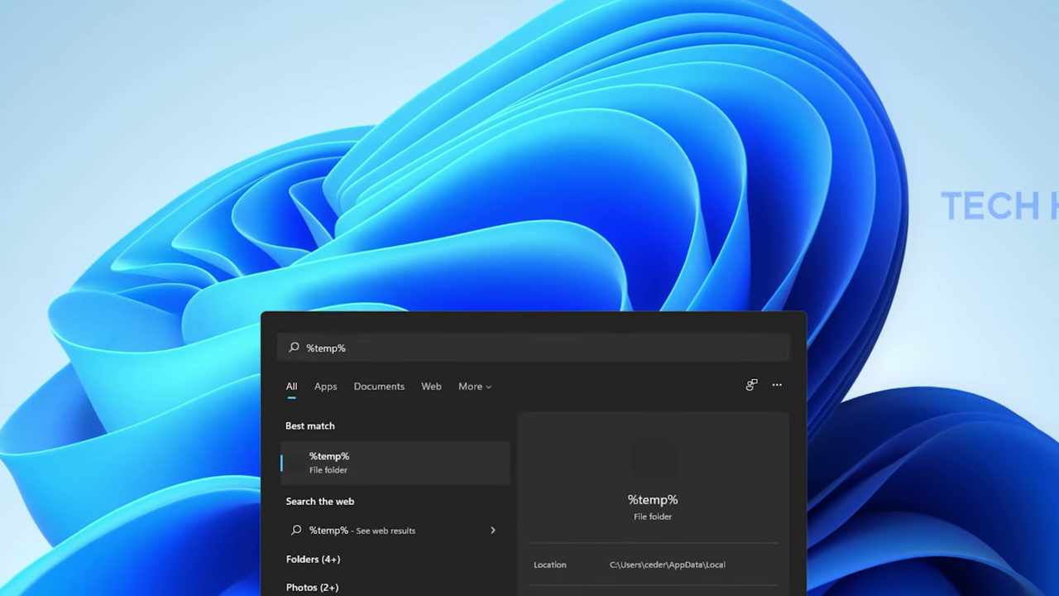
{"action": "key", "text": "Return"}
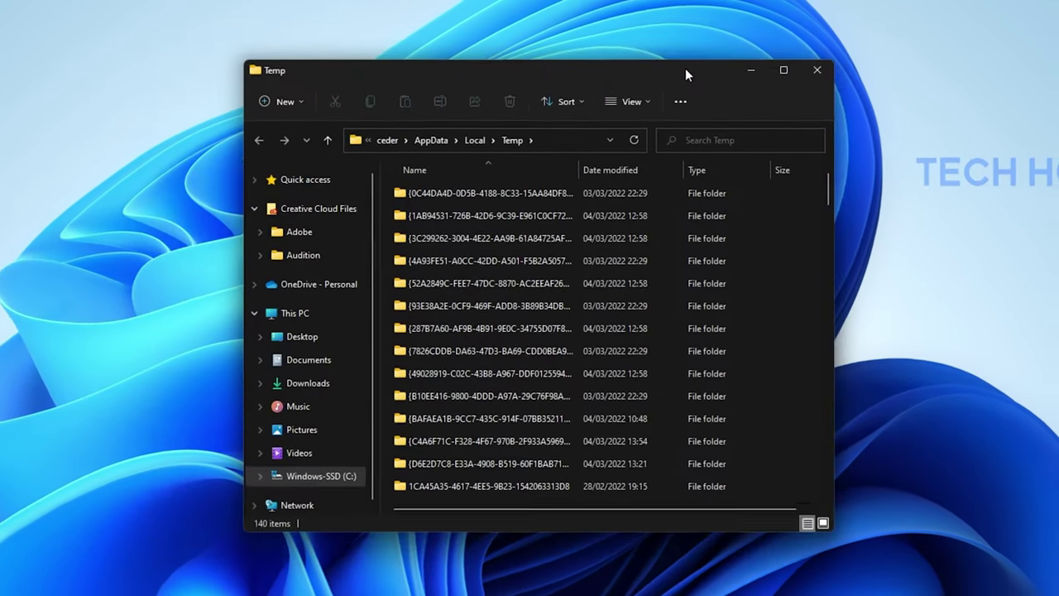
{"action": "key", "text": "ctrl+a"}
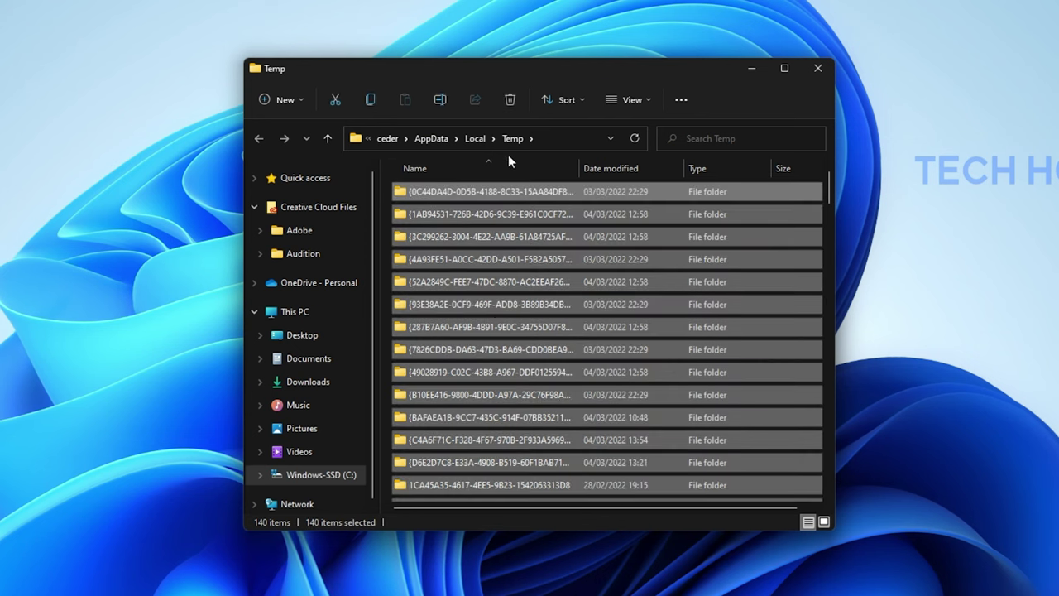
{"action": "left_click", "coordinate": [509, 103]}
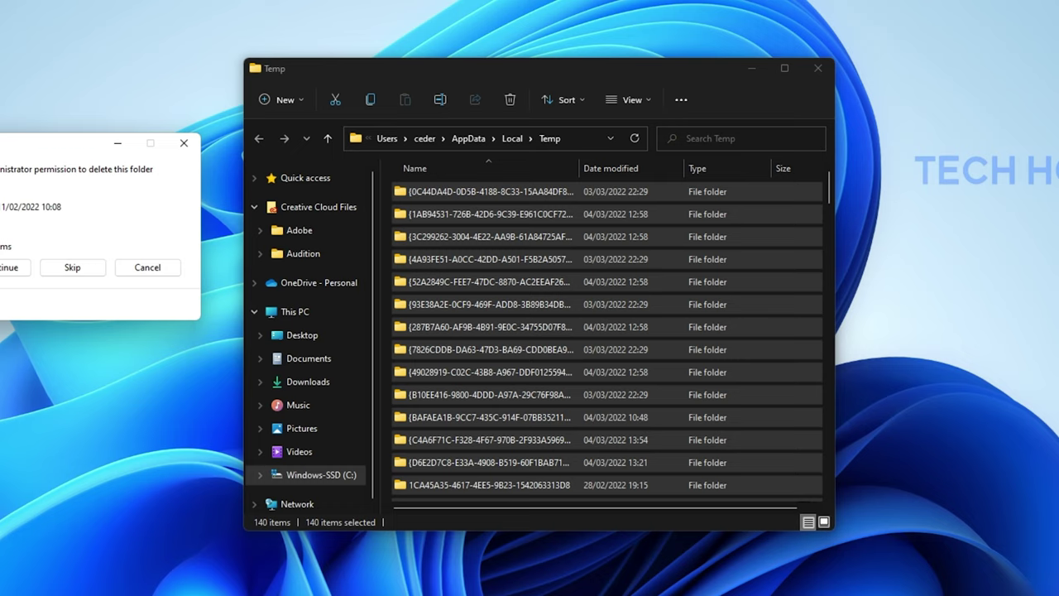
{"action": "left_click", "coordinate": [61, 267]}
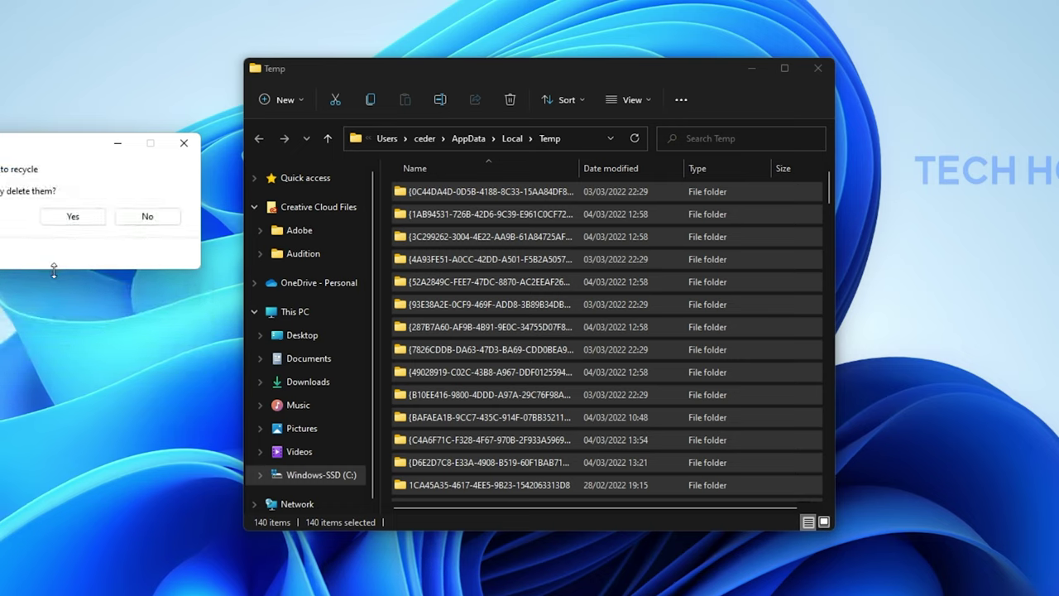
{"action": "left_click", "coordinate": [69, 219]}
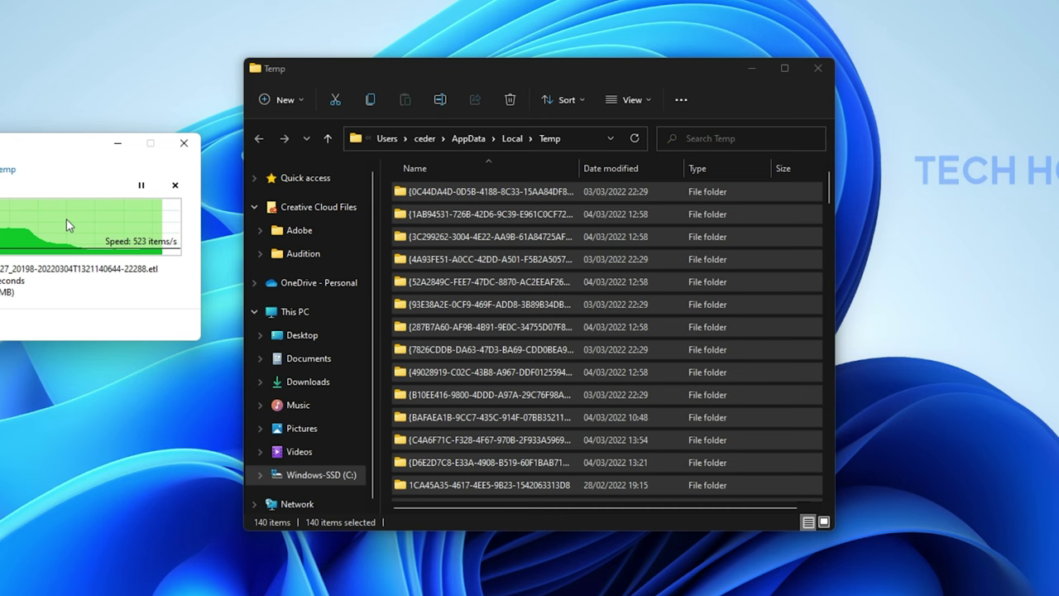
- Minimize the Temp folder, open Storage settings, and skip the still-in-use file and folder
{"action": "left_click", "coordinate": [754, 69]}
{"action": "key", "text": "super"}
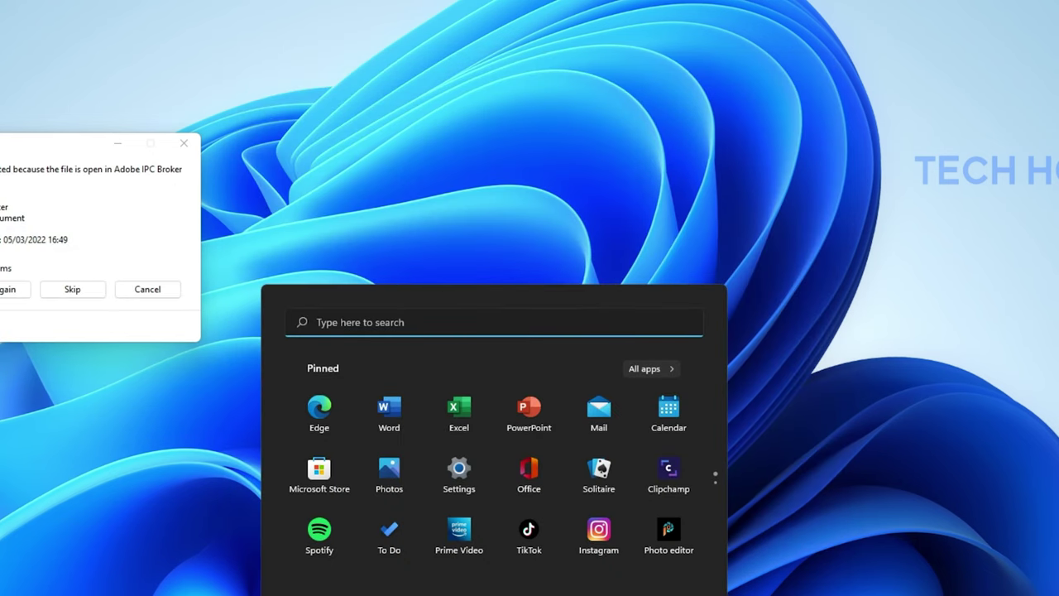
{"action": "type", "text": "storage settings"}
{"action": "key", "text": "Return"}
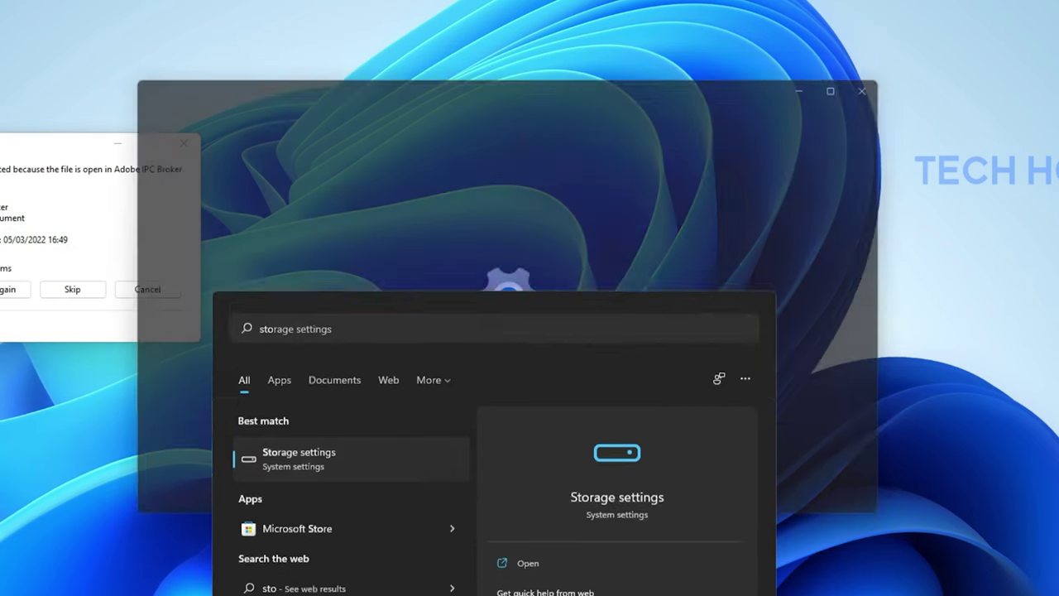
{"action": "left_click", "coordinate": [67, 199]}
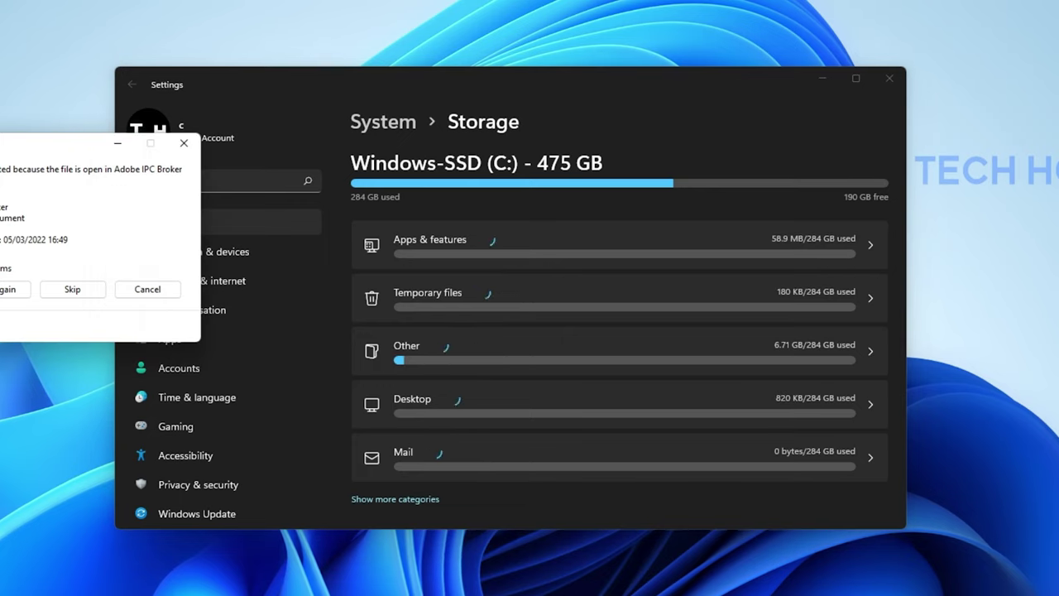
{"action": "left_click", "coordinate": [50, 288]}
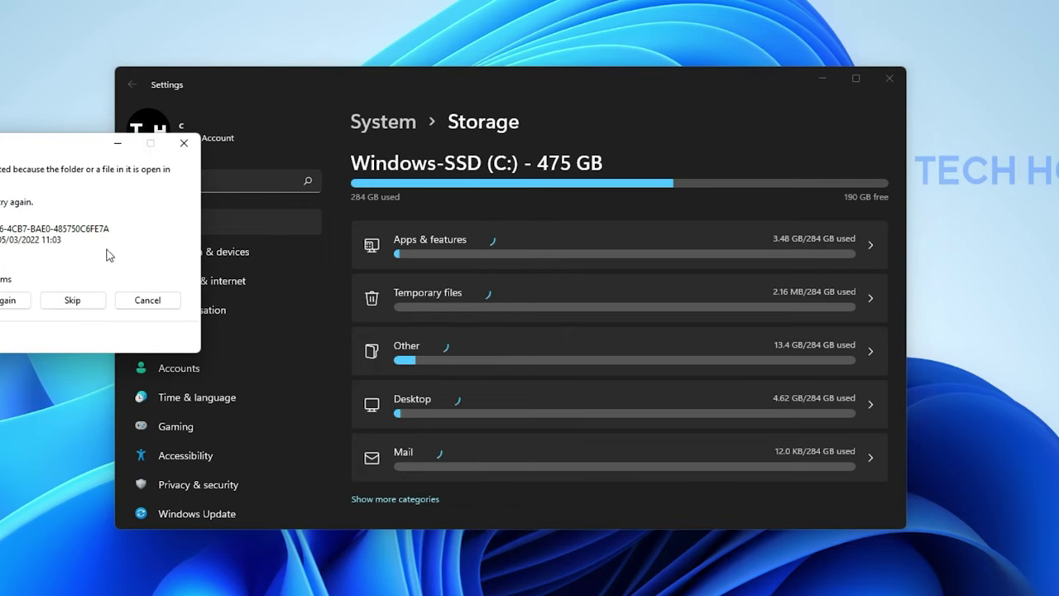
{"action": "left_click", "coordinate": [62, 303]}
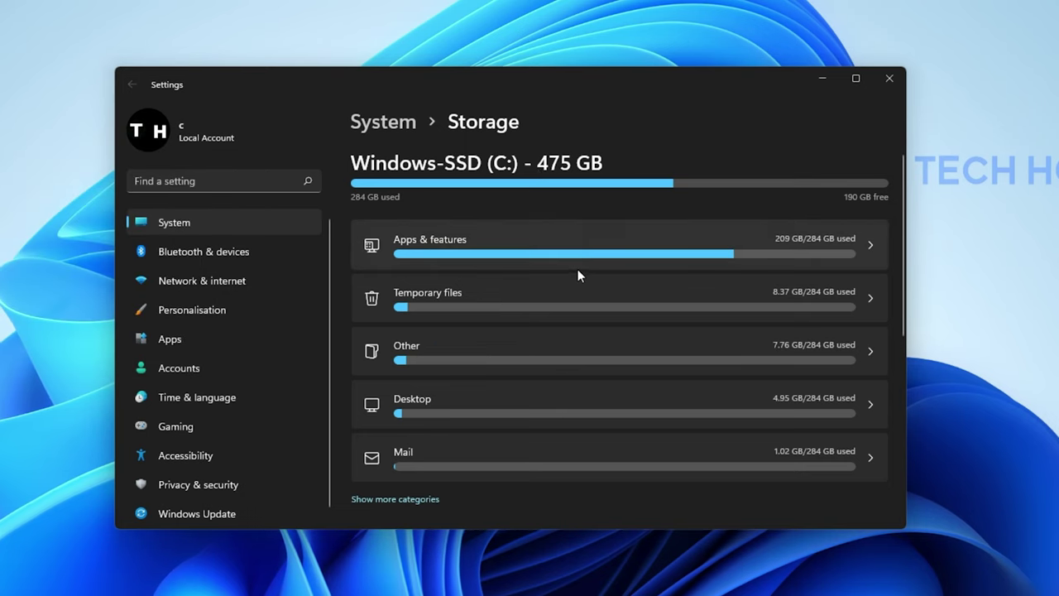
- Open Cleanup recommendations, toggle the large or unused files section, and show removable temporary files
{"action": "scroll", "coordinate": [572, 285], "scroll_direction": "down", "scroll_amount": 1}
{"action": "scroll", "coordinate": [572, 284], "scroll_direction": "down", "scroll_amount": 5}
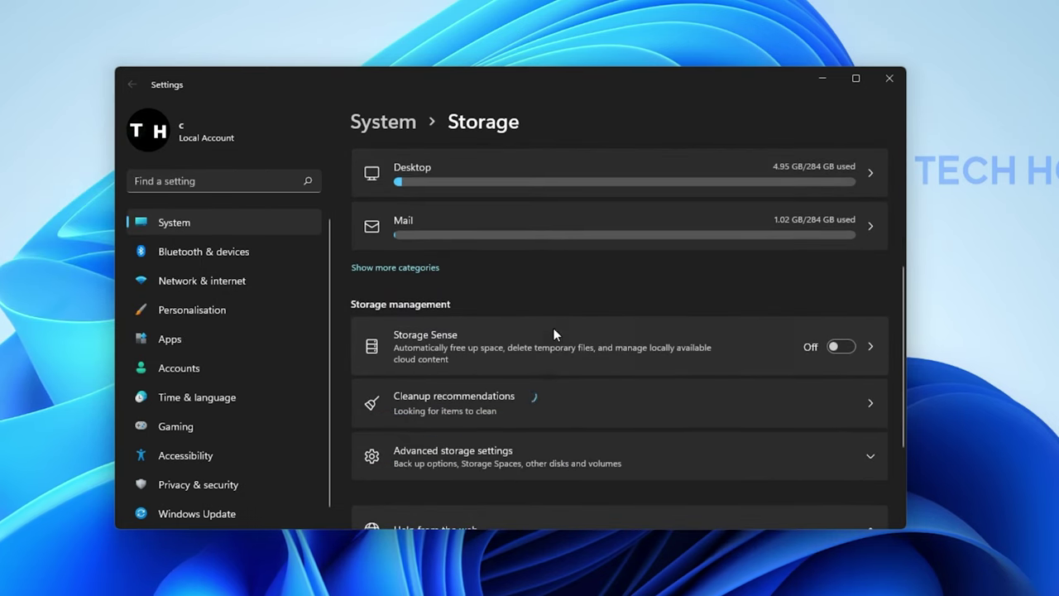
{"action": "left_click", "coordinate": [547, 397]}
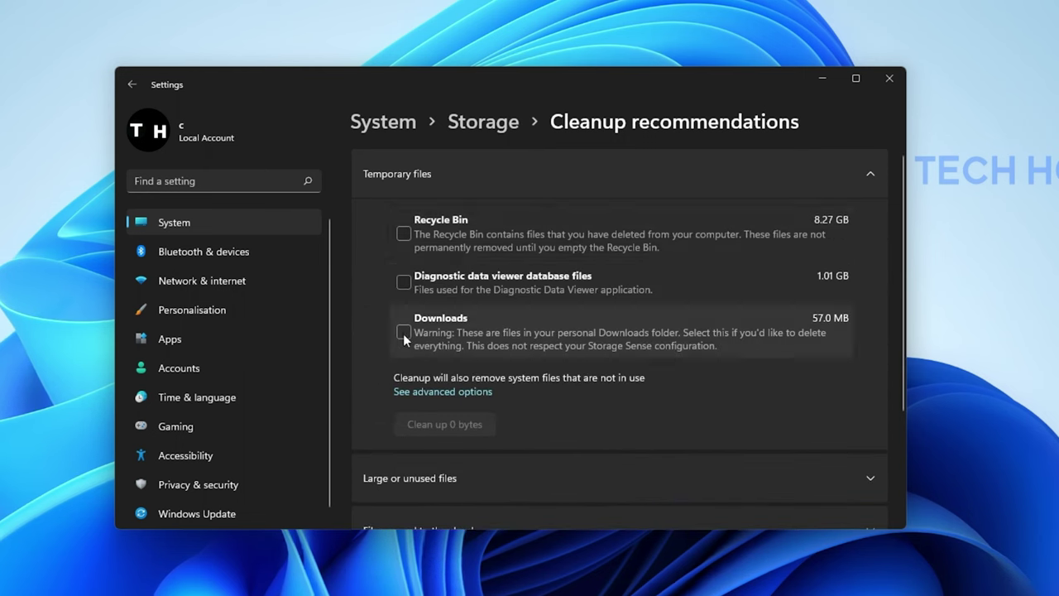
{"action": "left_click", "coordinate": [869, 189]}
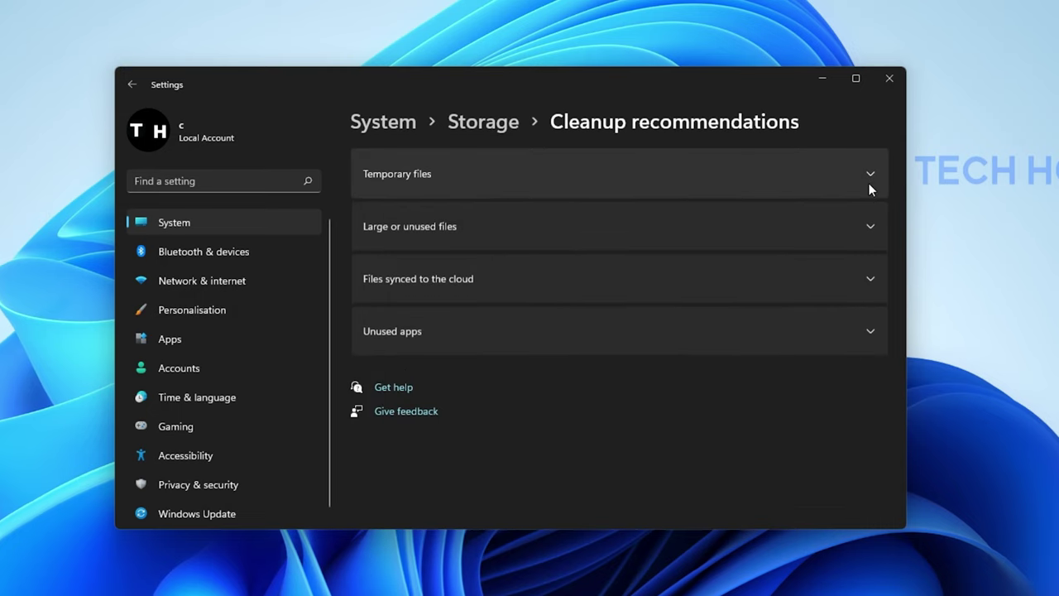
{"action": "left_click", "coordinate": [867, 214]}
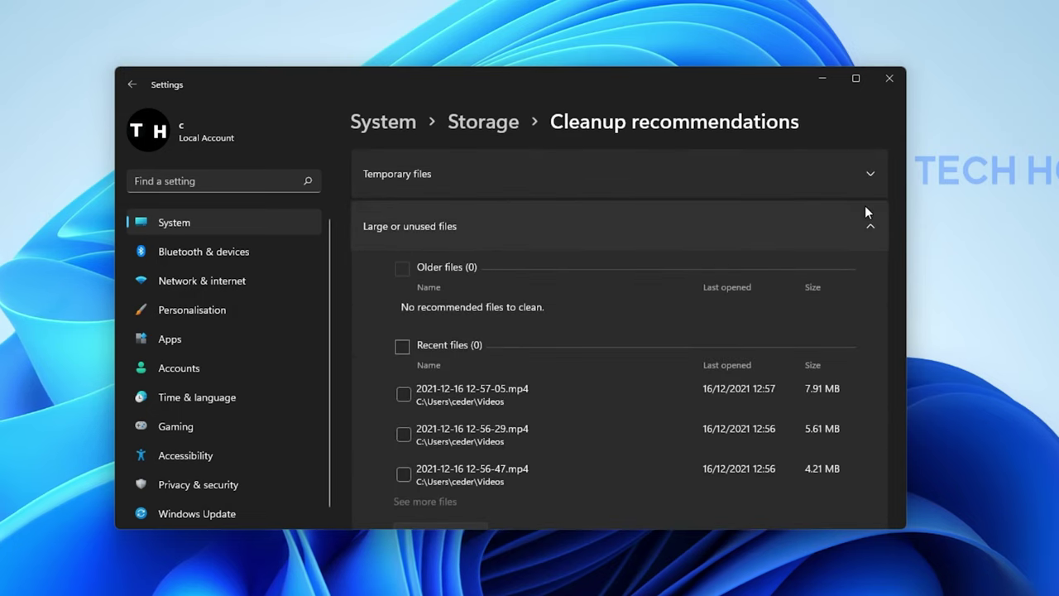
{"action": "left_click", "coordinate": [866, 213]}
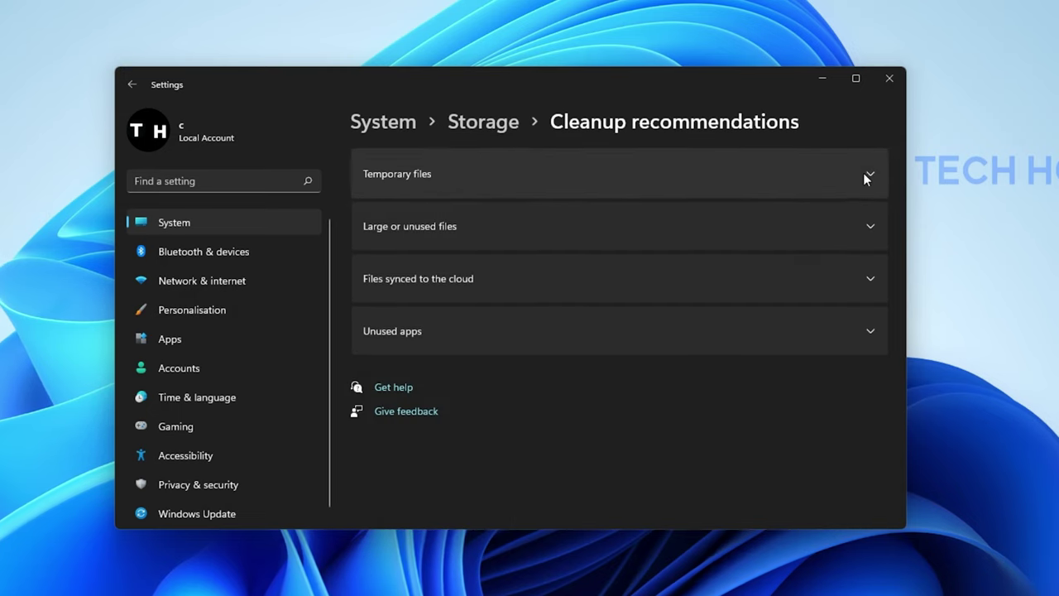
{"action": "left_click", "coordinate": [865, 173]}
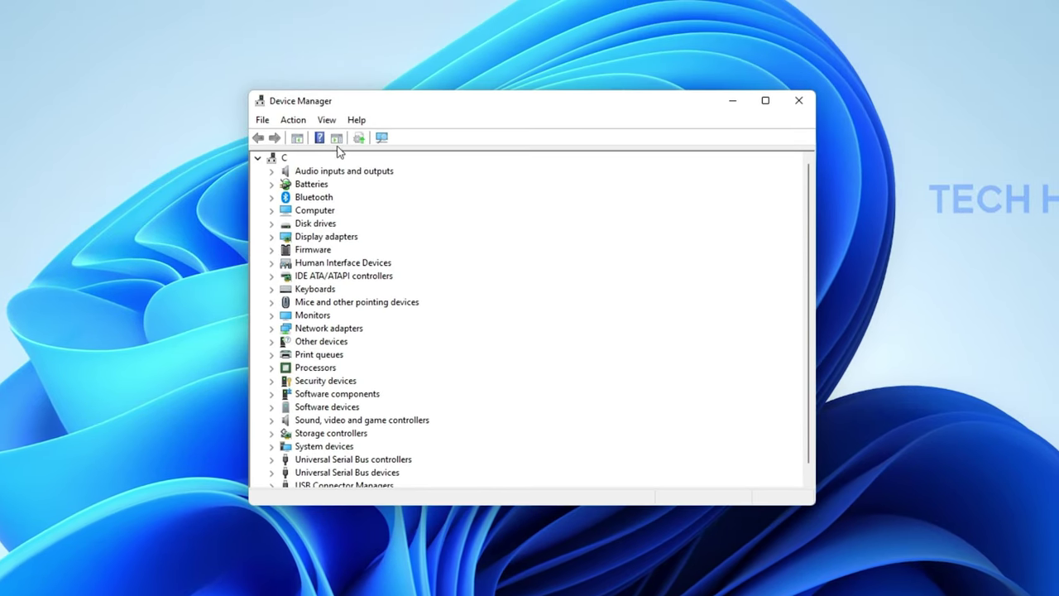
- Expand the audio, Computer, disk drive, display adapter and network adapter categories in Device Manager
{"action": "left_click", "coordinate": [272, 171]}
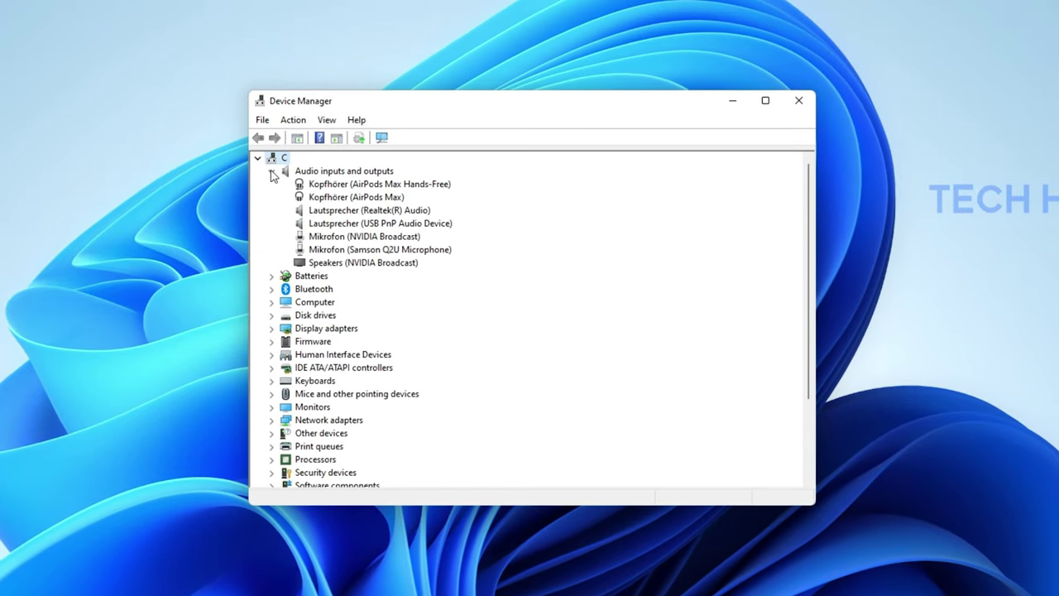
{"action": "left_click", "coordinate": [271, 303]}
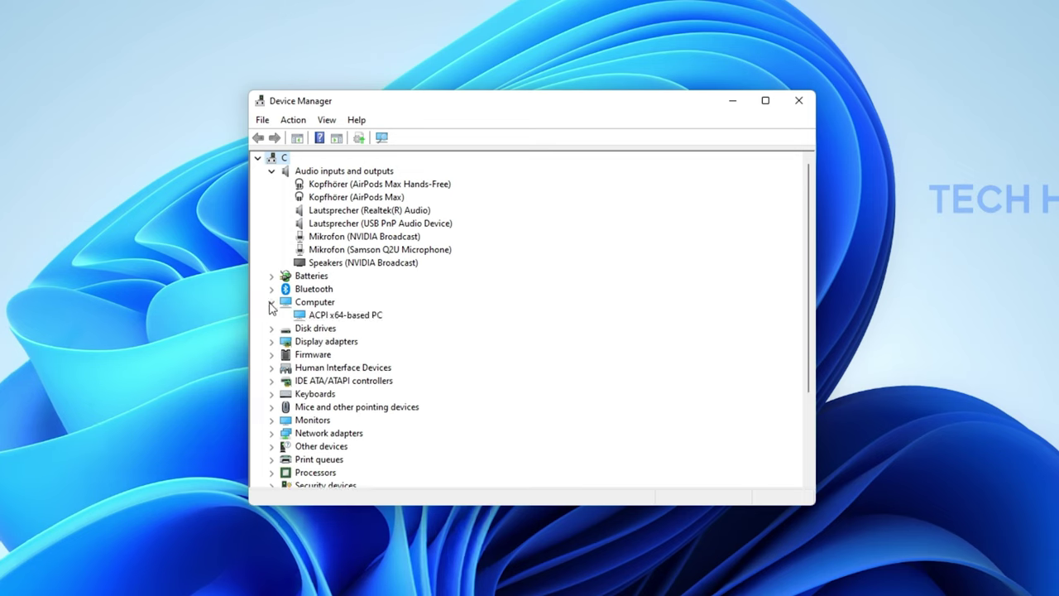
{"action": "left_click", "coordinate": [272, 330]}
{"action": "left_click", "coordinate": [271, 367]}
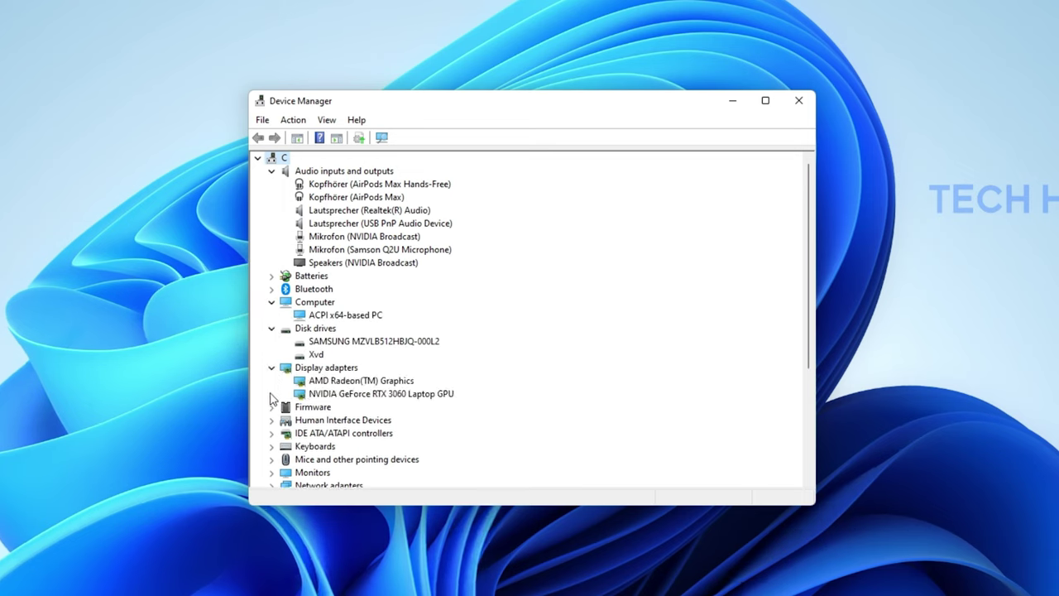
{"action": "scroll", "coordinate": [275, 469], "scroll_direction": "down", "scroll_amount": 2}
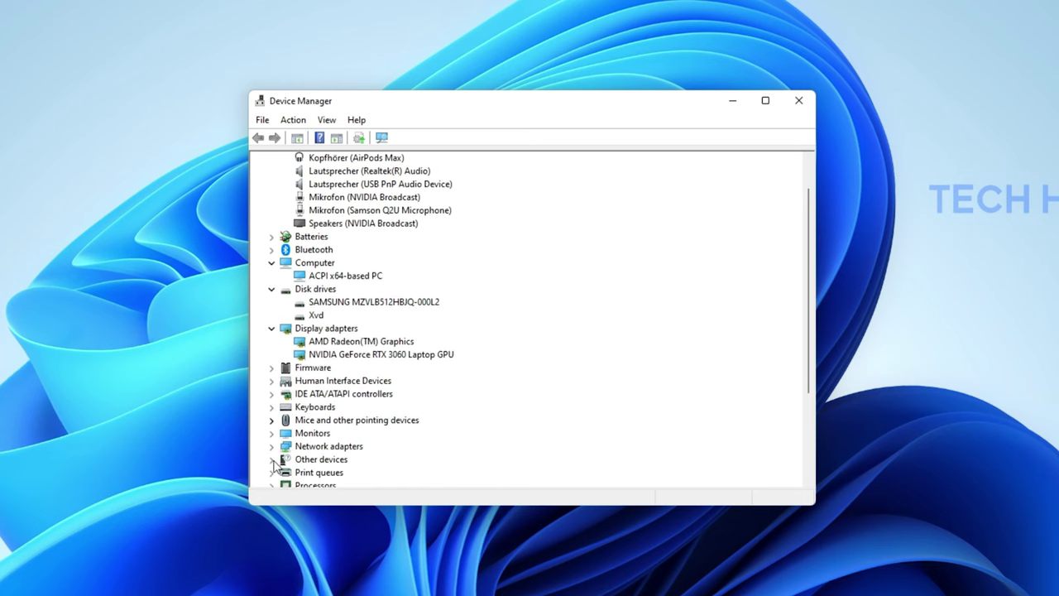
{"action": "left_click", "coordinate": [272, 406]}
{"action": "scroll", "coordinate": [554, 427], "scroll_direction": "up", "scroll_amount": 5}
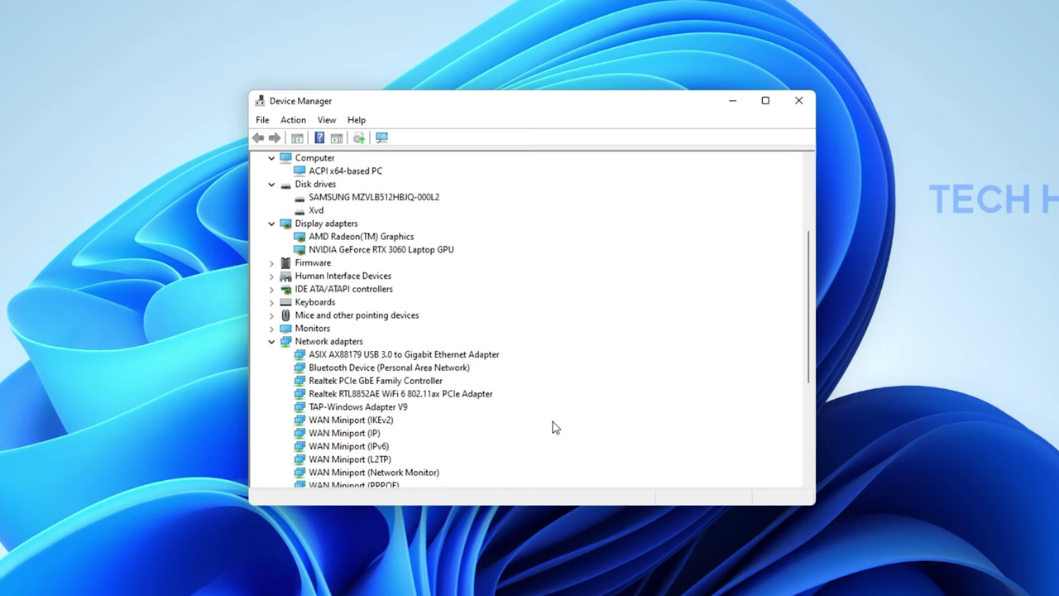
- Start an Update driver for Kopfhörer (AirPods Max), cancel it, collapse the categories and close Device Manager
{"action": "left_click", "coordinate": [352, 186]}
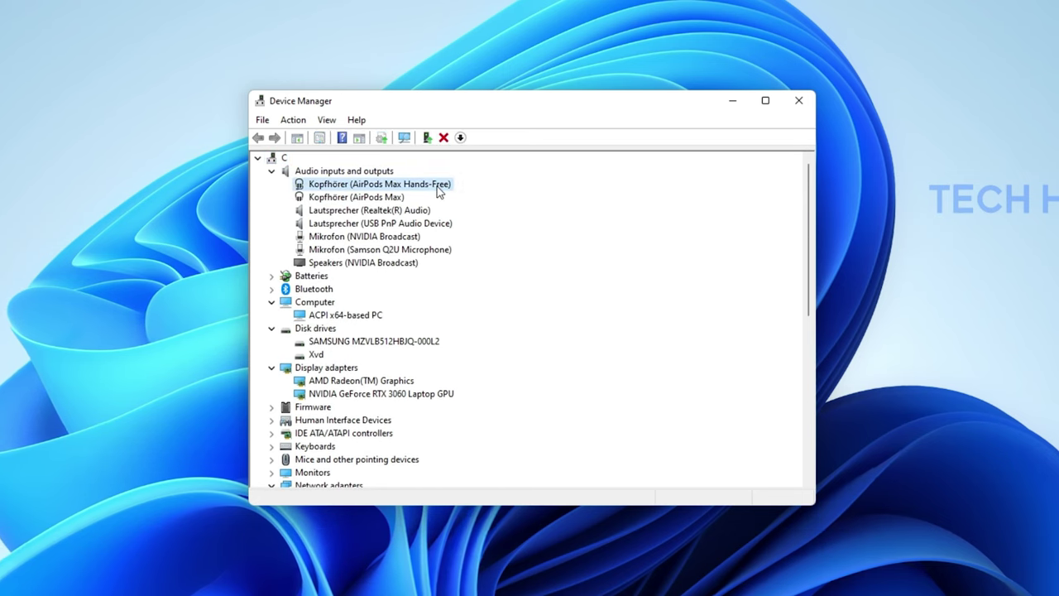
{"action": "right_click", "coordinate": [402, 202]}
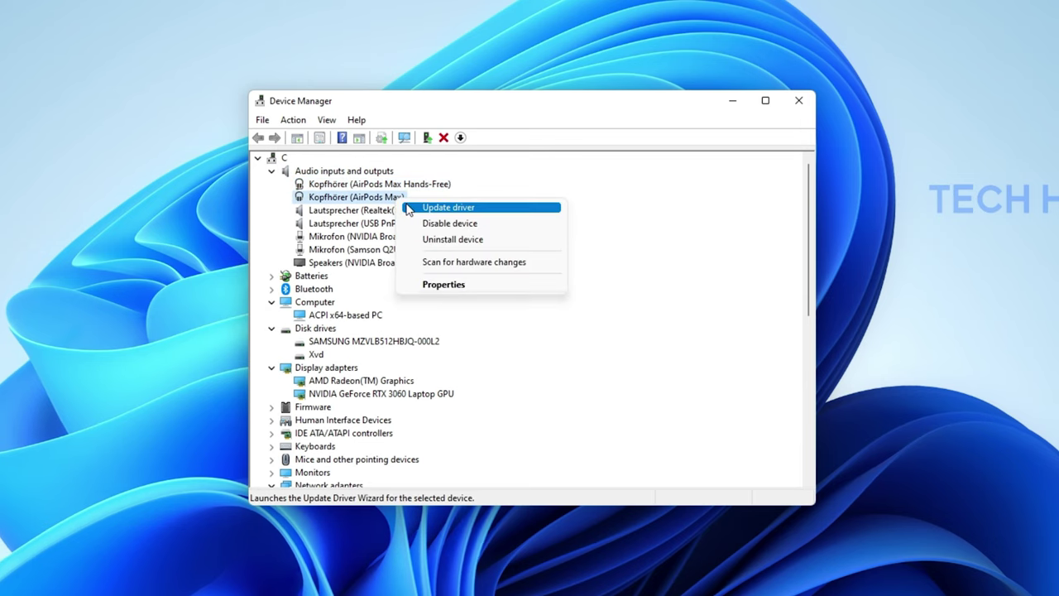
{"action": "left_click", "coordinate": [410, 207]}
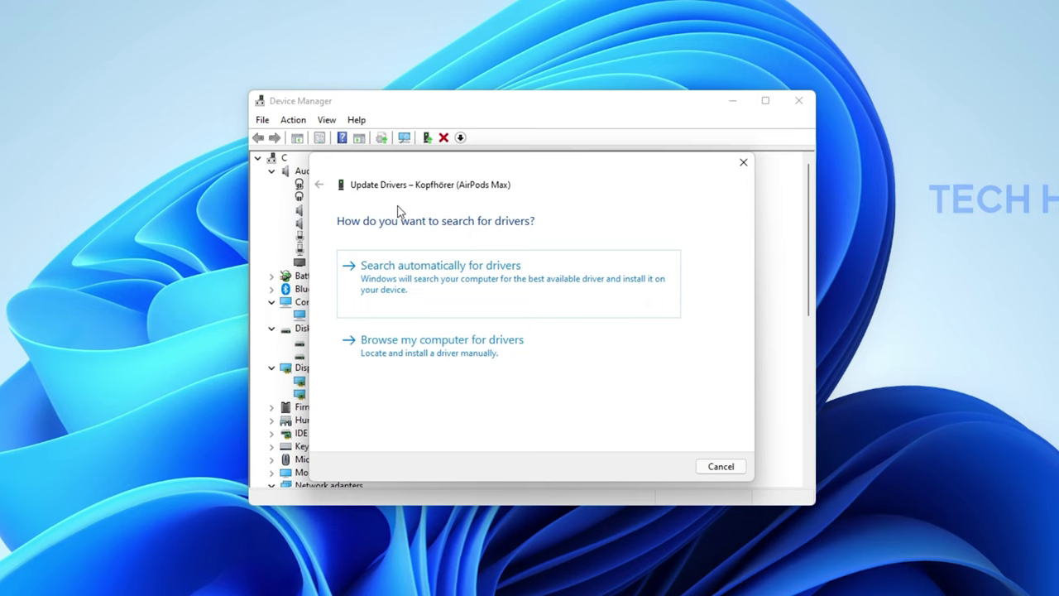
{"action": "left_click", "coordinate": [741, 170]}
{"action": "left_click", "coordinate": [271, 170]}
{"action": "left_click", "coordinate": [271, 236]}
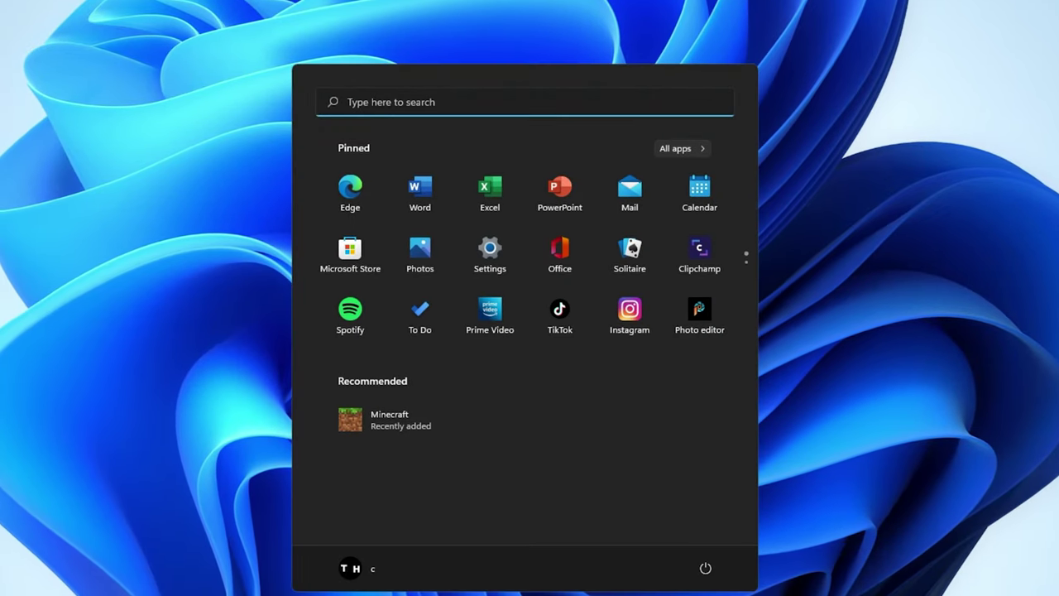
- Open Windows Update from a Start search for 'update' and run Check for updates
{"action": "type", "text": "set"}
{"action": "key", "text": "BackSpace"}
{"action": "key", "text": "BackSpace"}
{"action": "key", "text": "BackSpace"}
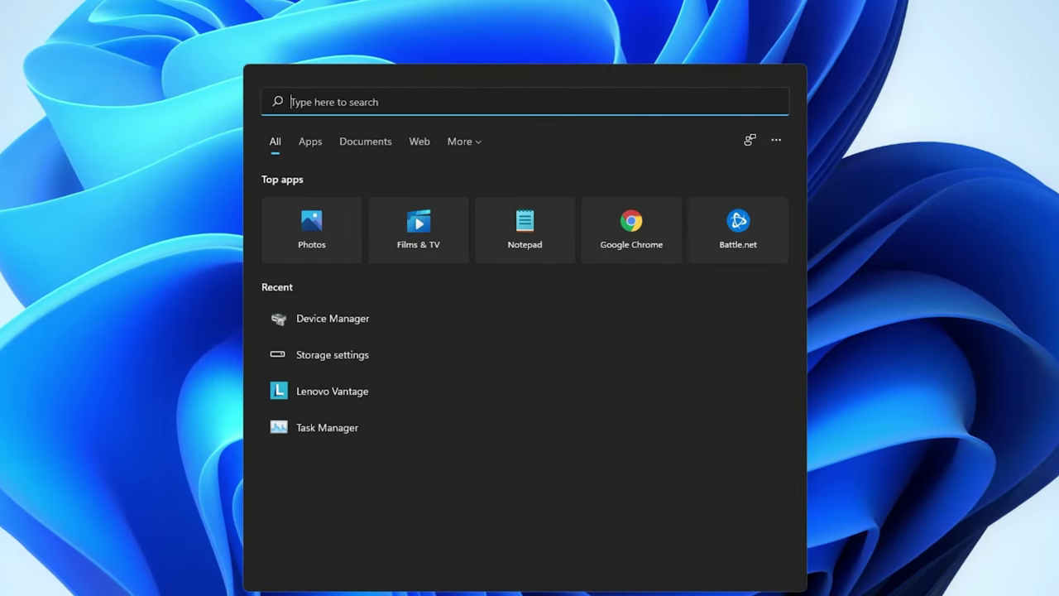
{"action": "type", "text": "upda"}
{"action": "key", "text": "Return"}
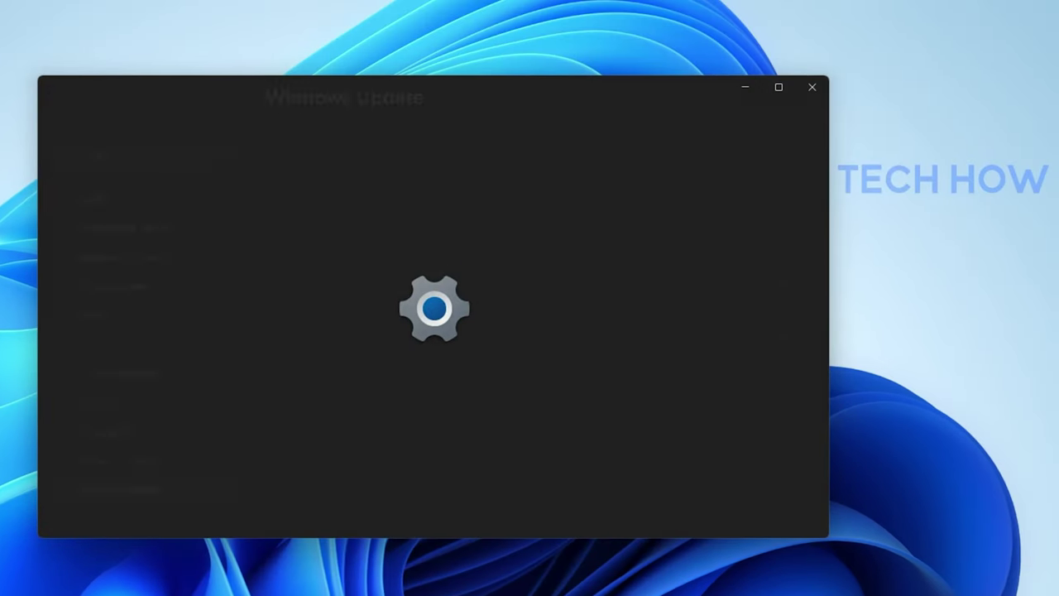
{"action": "left_click", "coordinate": [762, 197]}
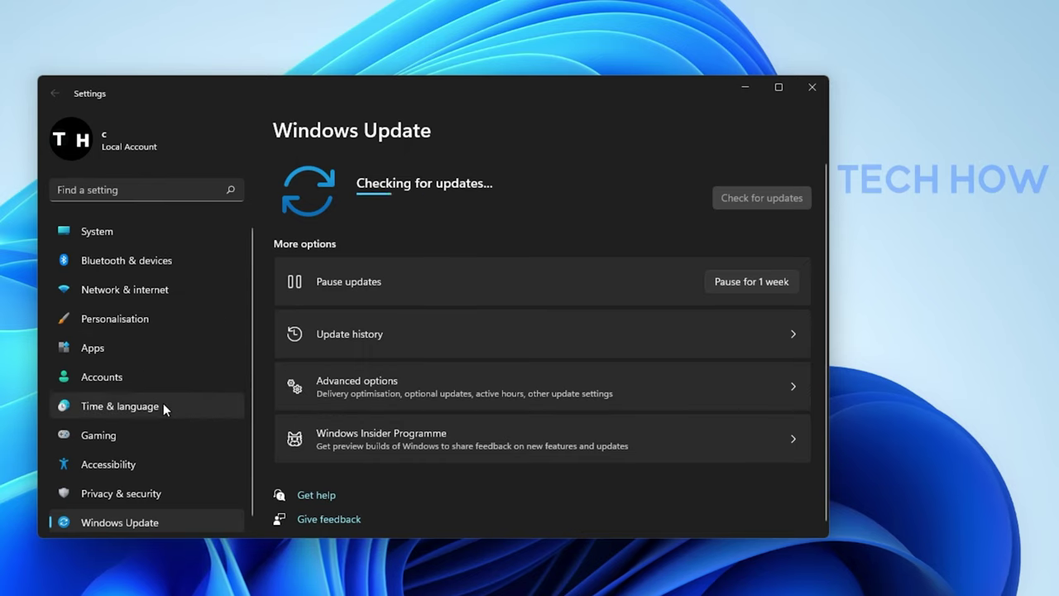
{"action": "scroll", "coordinate": [144, 504], "scroll_direction": "down", "scroll_amount": 1}
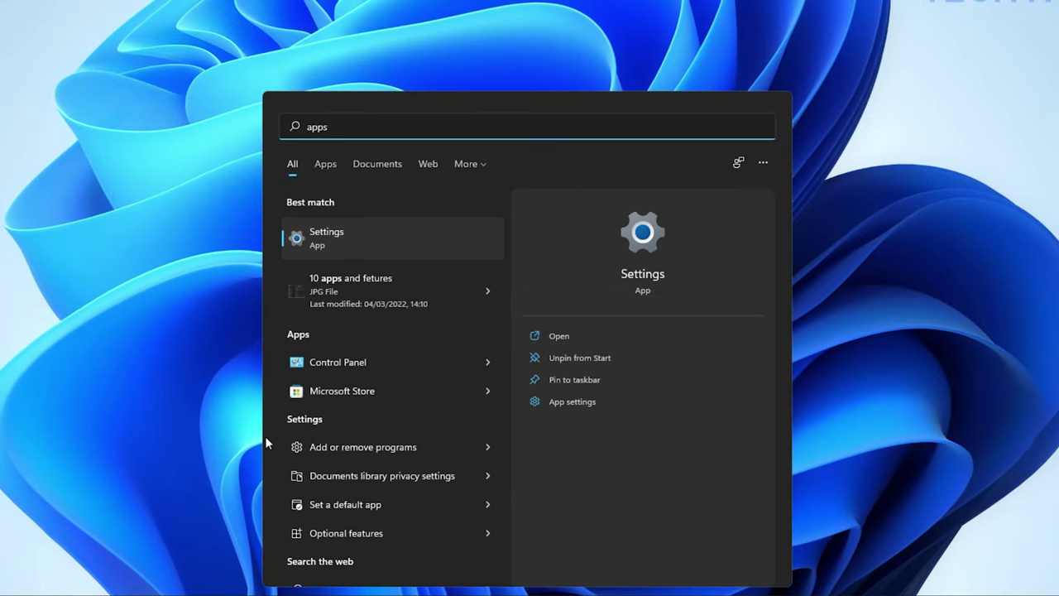
- Open the installed apps list and try its drive filter and search box
{"action": "left_click", "coordinate": [335, 448]}
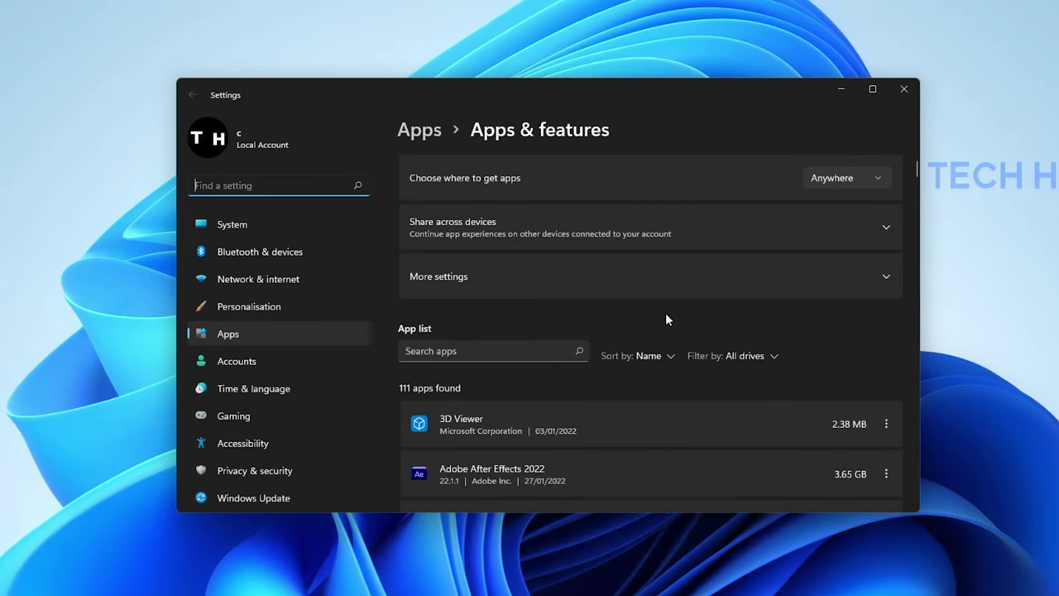
{"action": "left_click", "coordinate": [743, 356]}
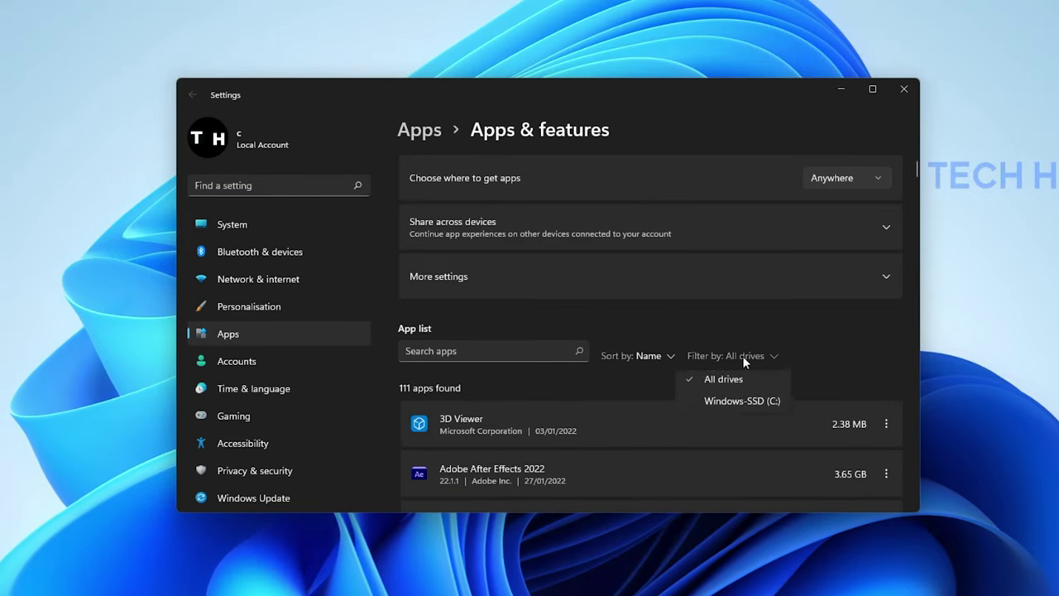
{"action": "left_click", "coordinate": [744, 358]}
{"action": "left_click", "coordinate": [518, 352]}
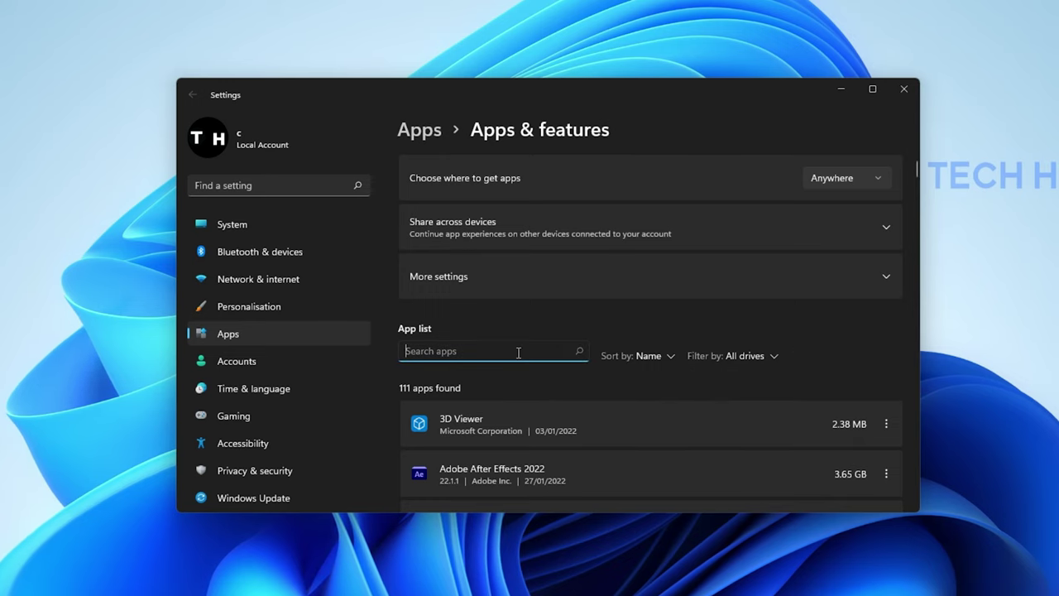
- Scroll the app list and open BlueStacks 5's removal options, dismissing them without uninstalling
{"action": "scroll", "coordinate": [518, 352], "scroll_direction": "down", "scroll_amount": 5}
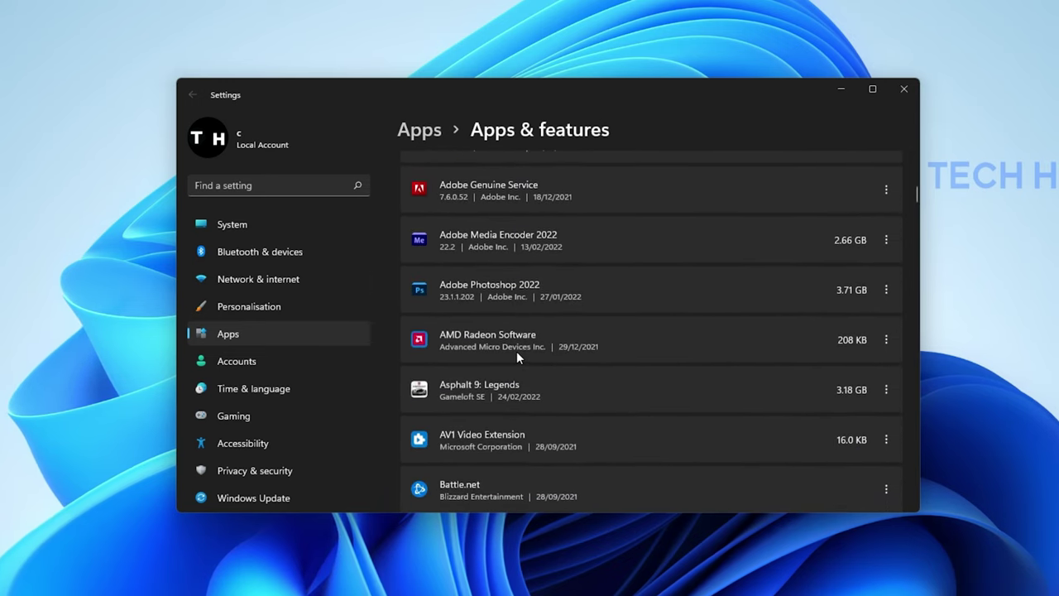
{"action": "scroll", "coordinate": [517, 354], "scroll_direction": "down", "scroll_amount": 2}
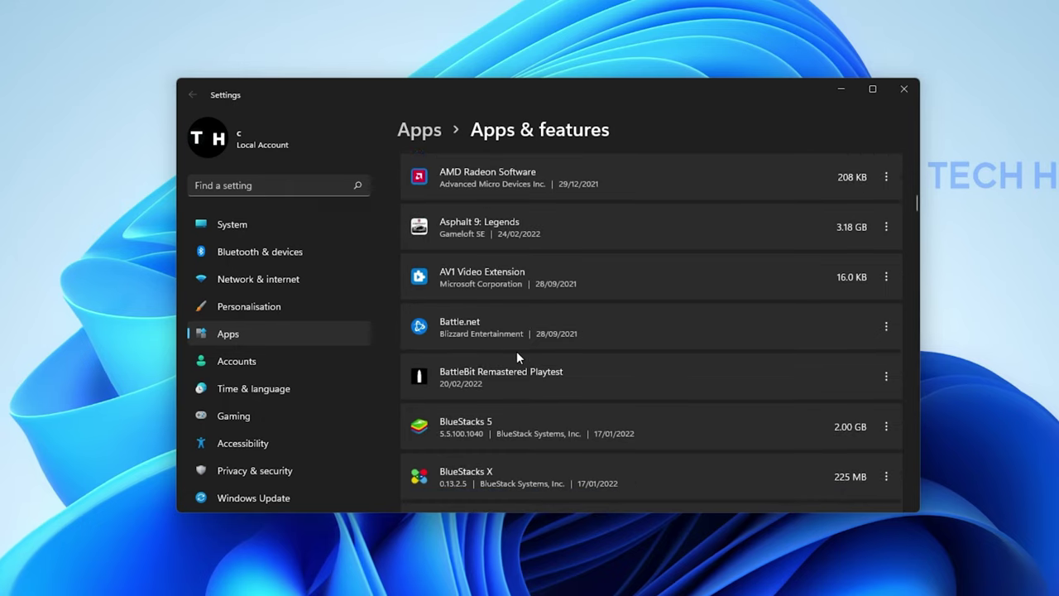
{"action": "left_click", "coordinate": [886, 426]}
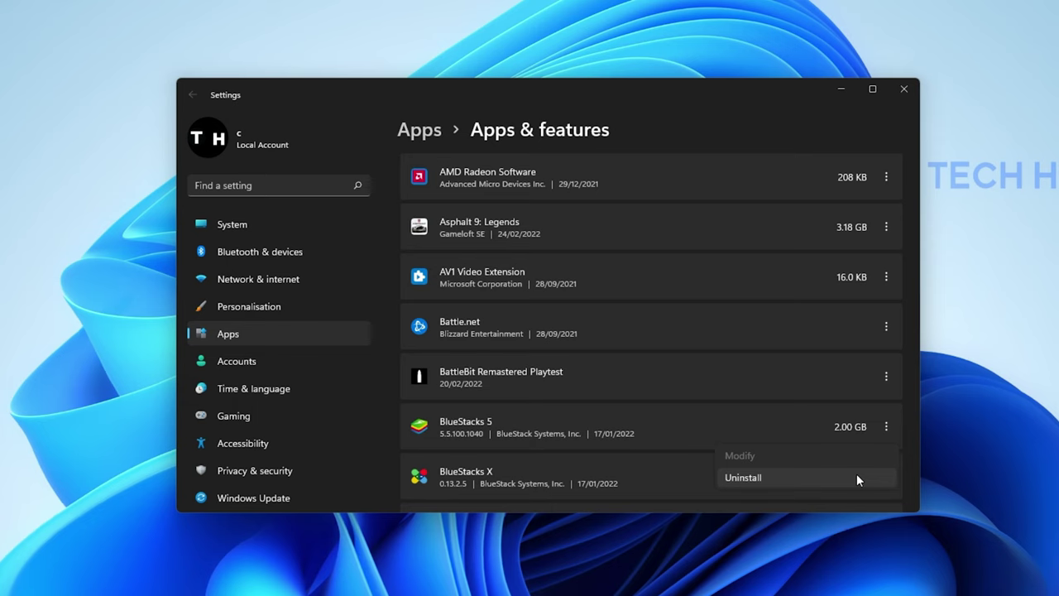
{"action": "left_click", "coordinate": [397, 262]}
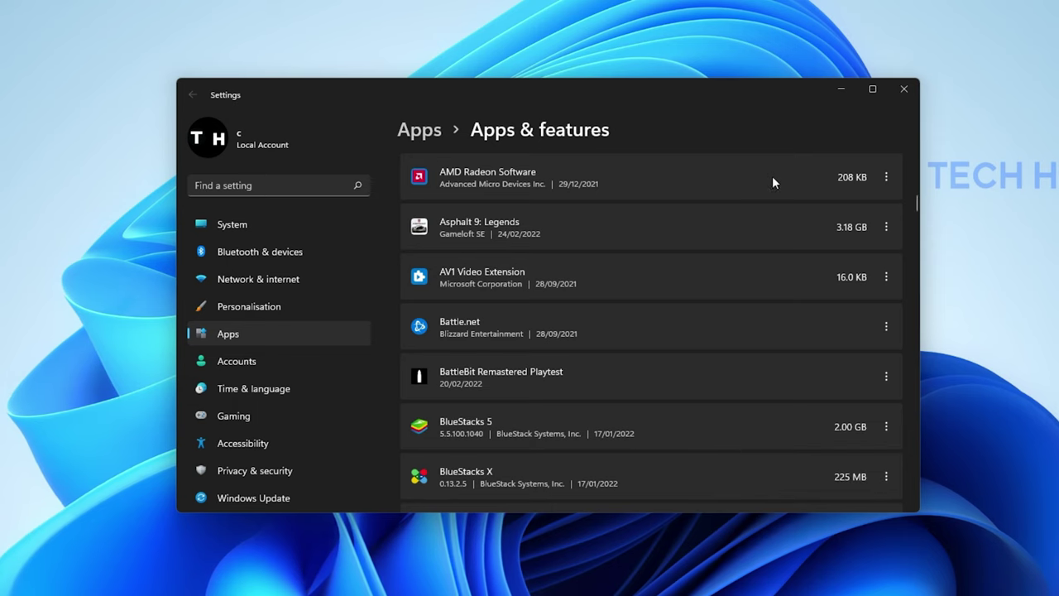